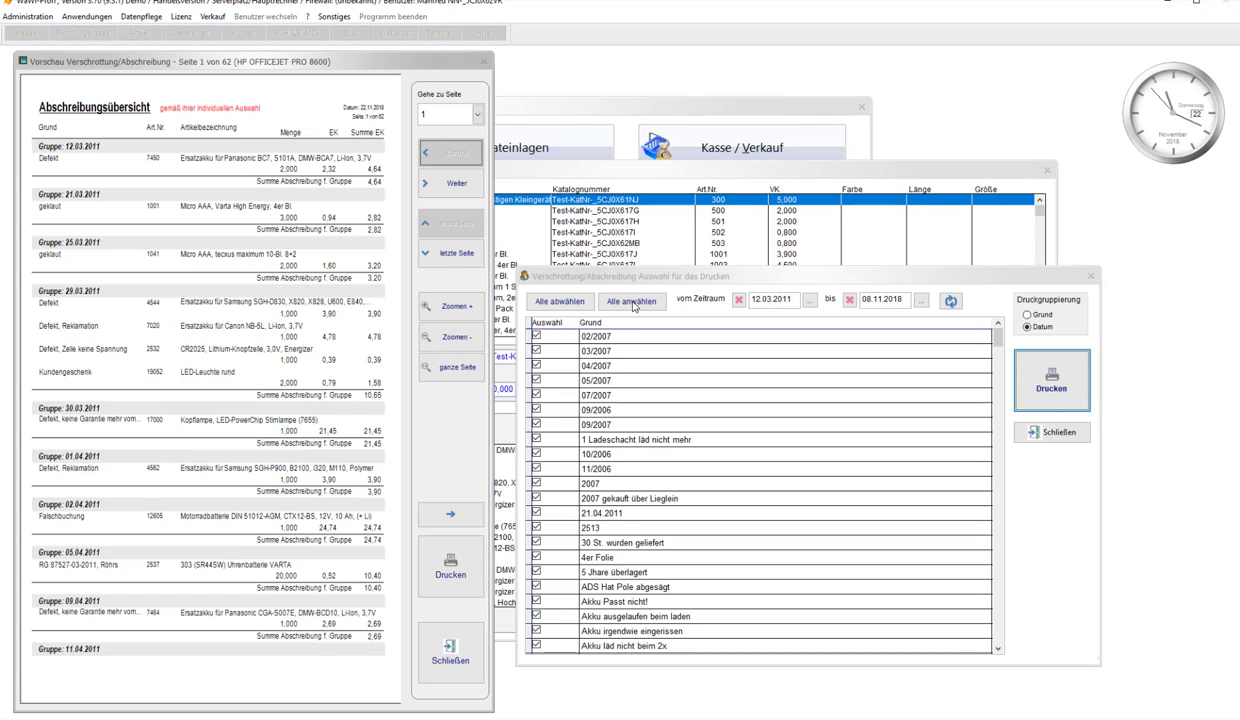
# Step: Close the write-off print preview, the print selection dialog and the Abschreibung window
pyautogui.click(428, 666)
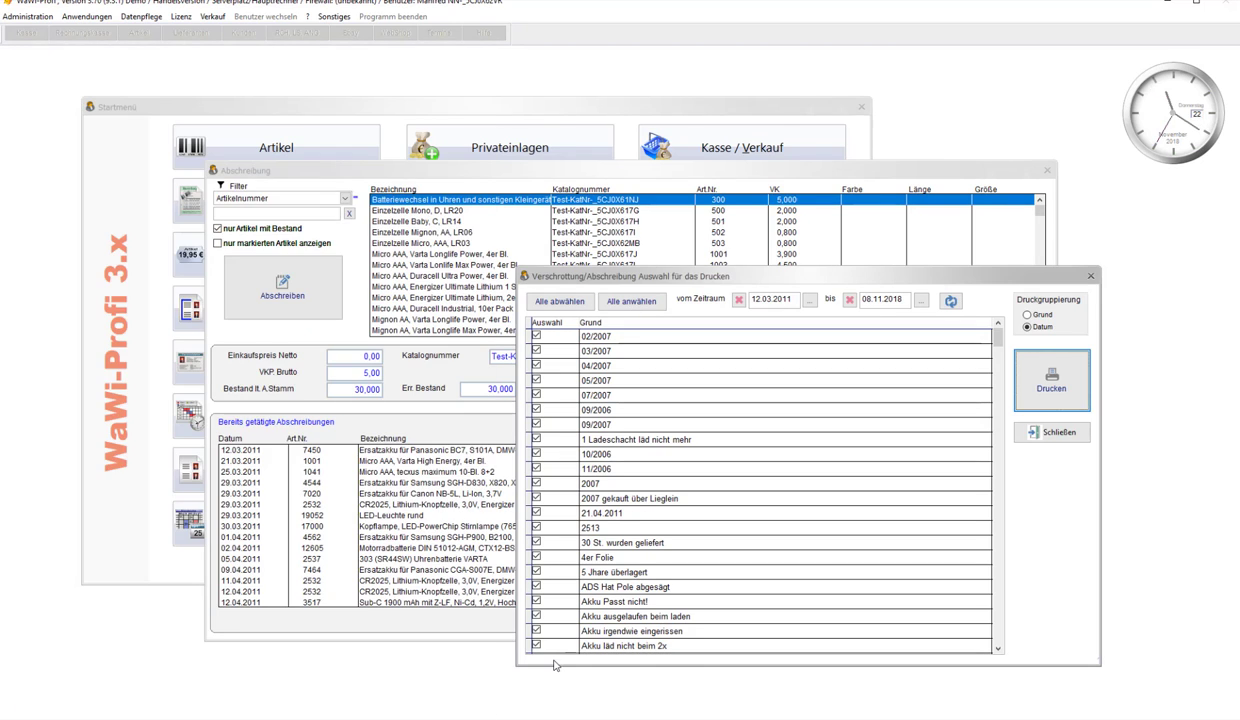
pyautogui.click(1050, 437)
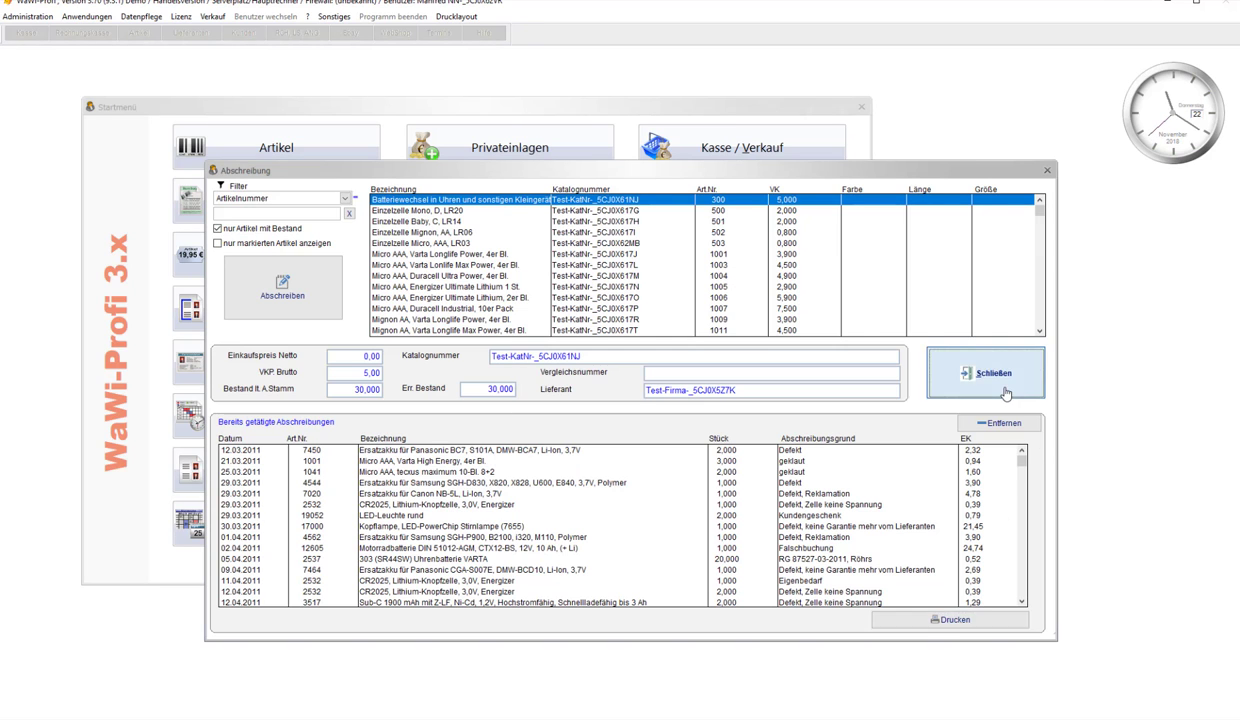
pyautogui.click(972, 378)
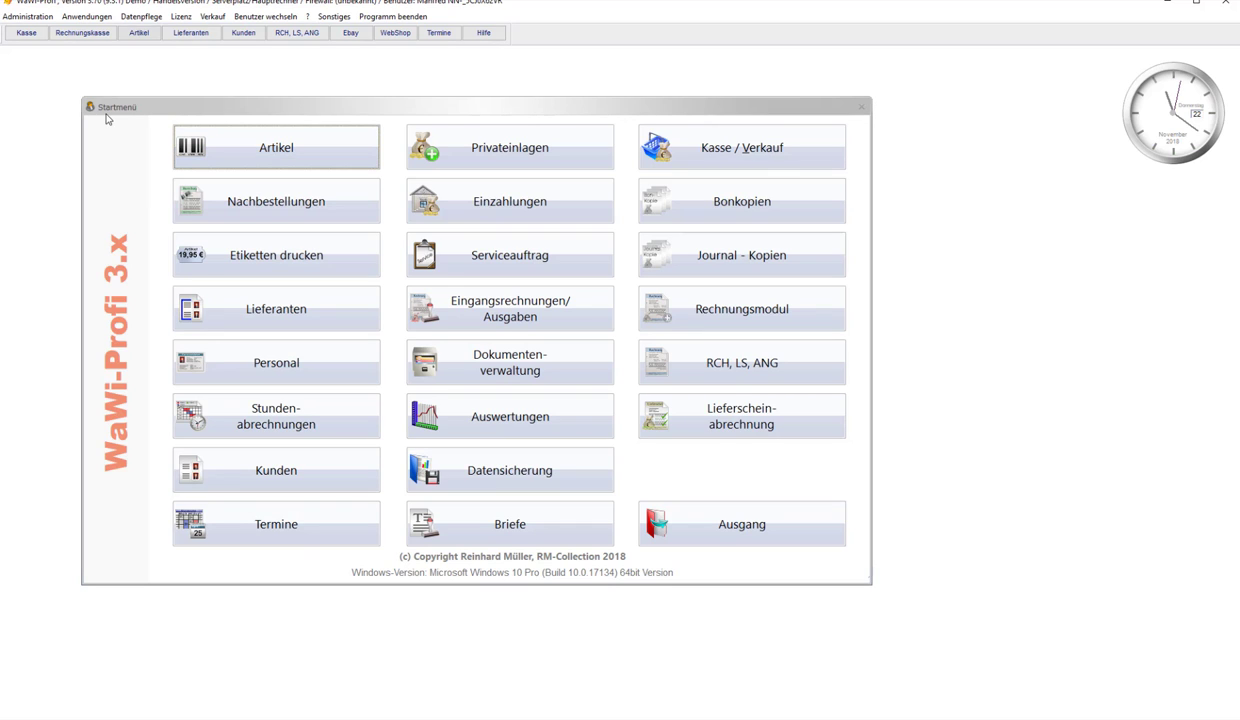
# Step: Open the article stock write-off window (Bestandsabschreibung) and bring up its print selection
pyautogui.click(87, 17)
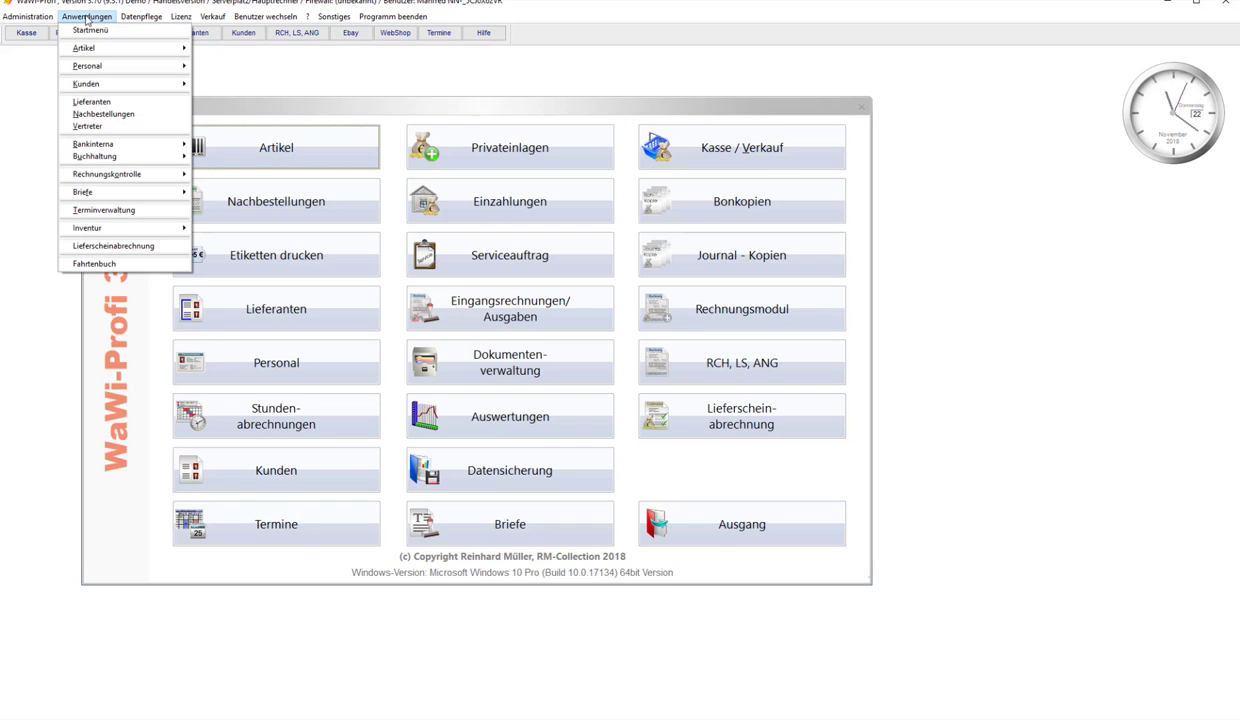
pyautogui.moveTo(140, 46)
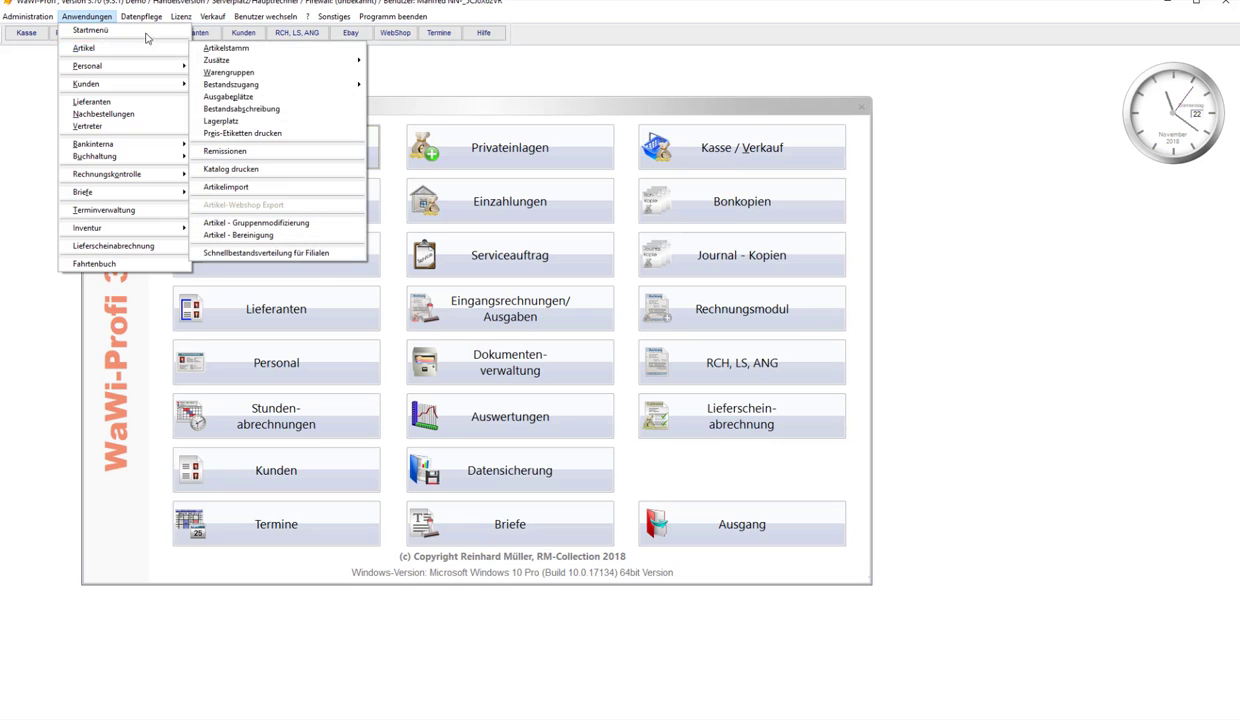
pyautogui.click(249, 110)
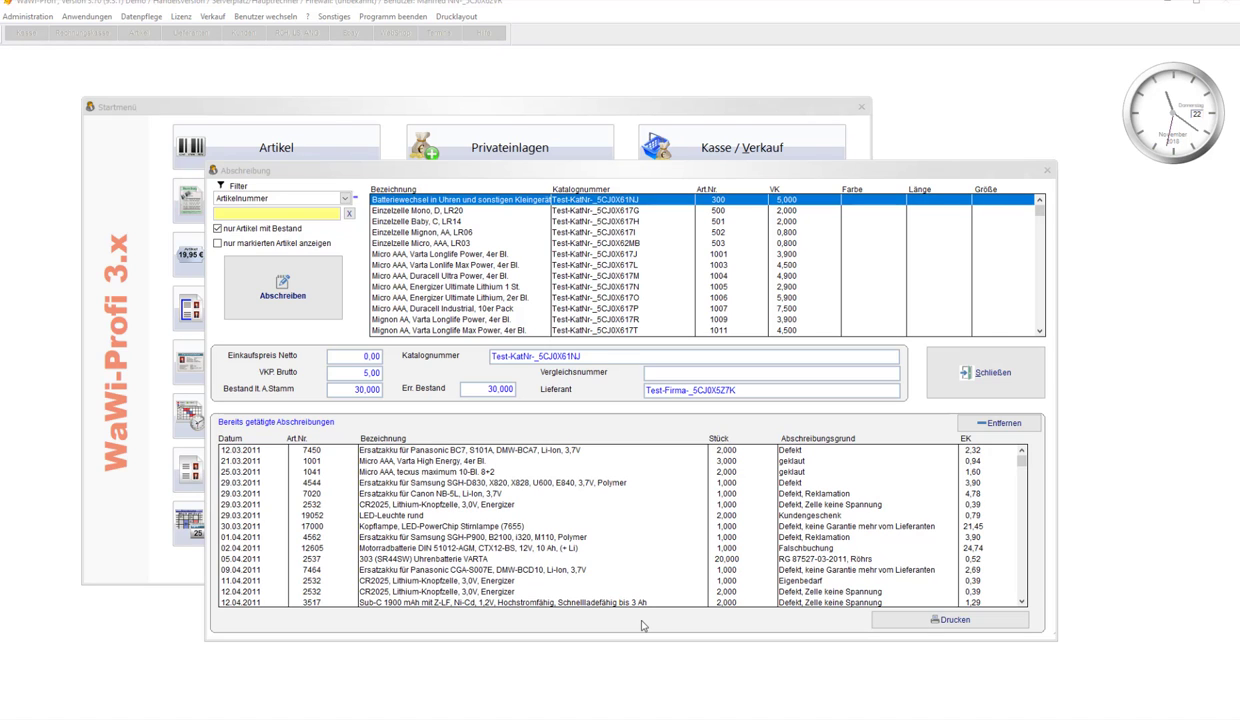
pyautogui.click(920, 618)
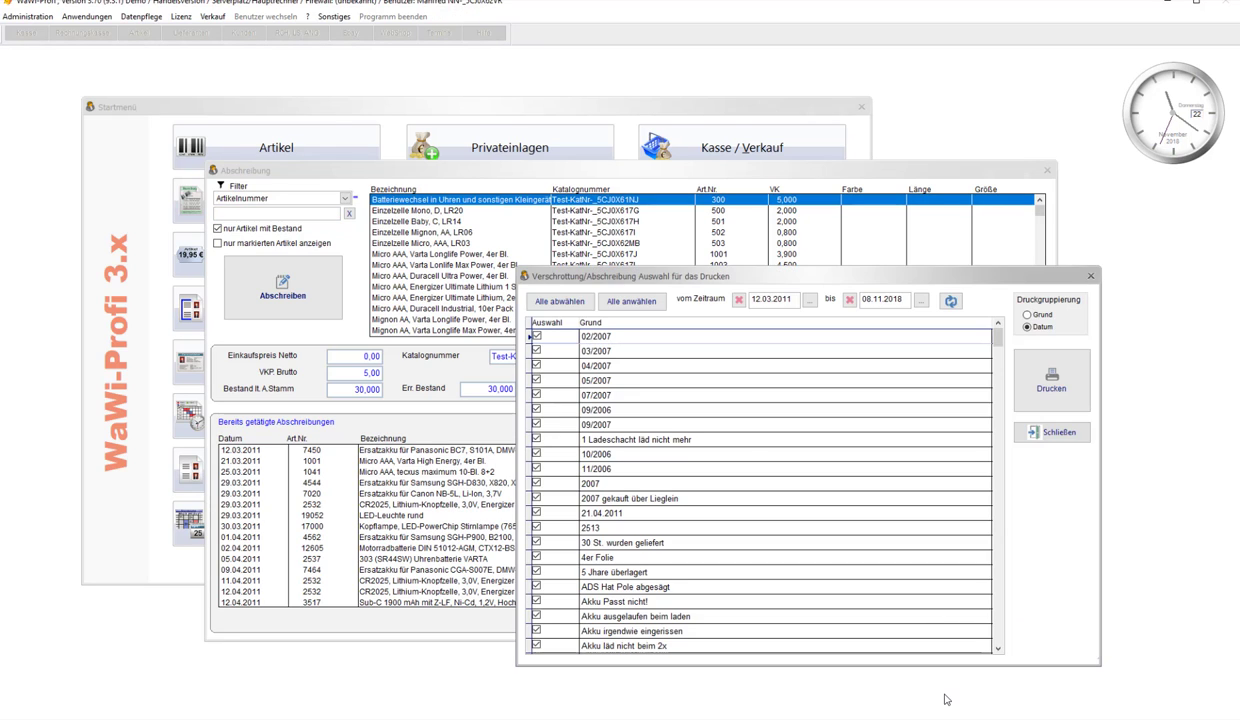
# Step: Set the start date of the print period to 01.01.2018 and refresh the list of write-off reasons
pyautogui.click(755, 299)
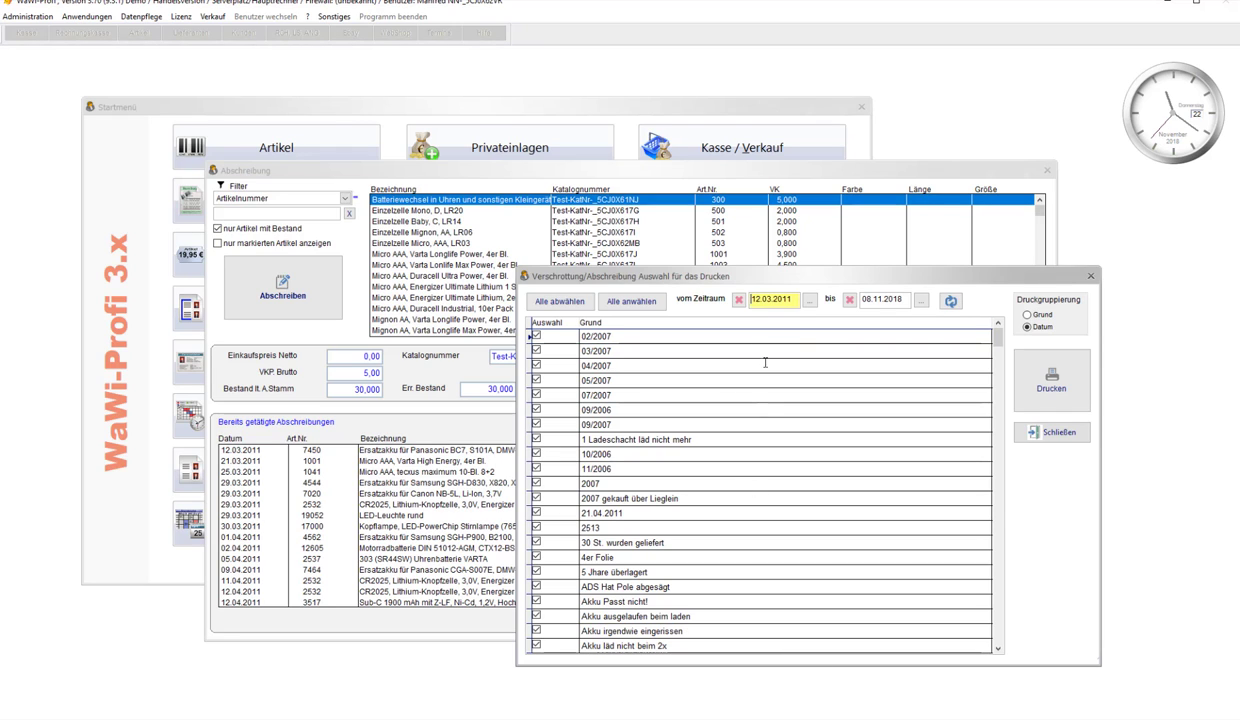
pyautogui.click(810, 299)
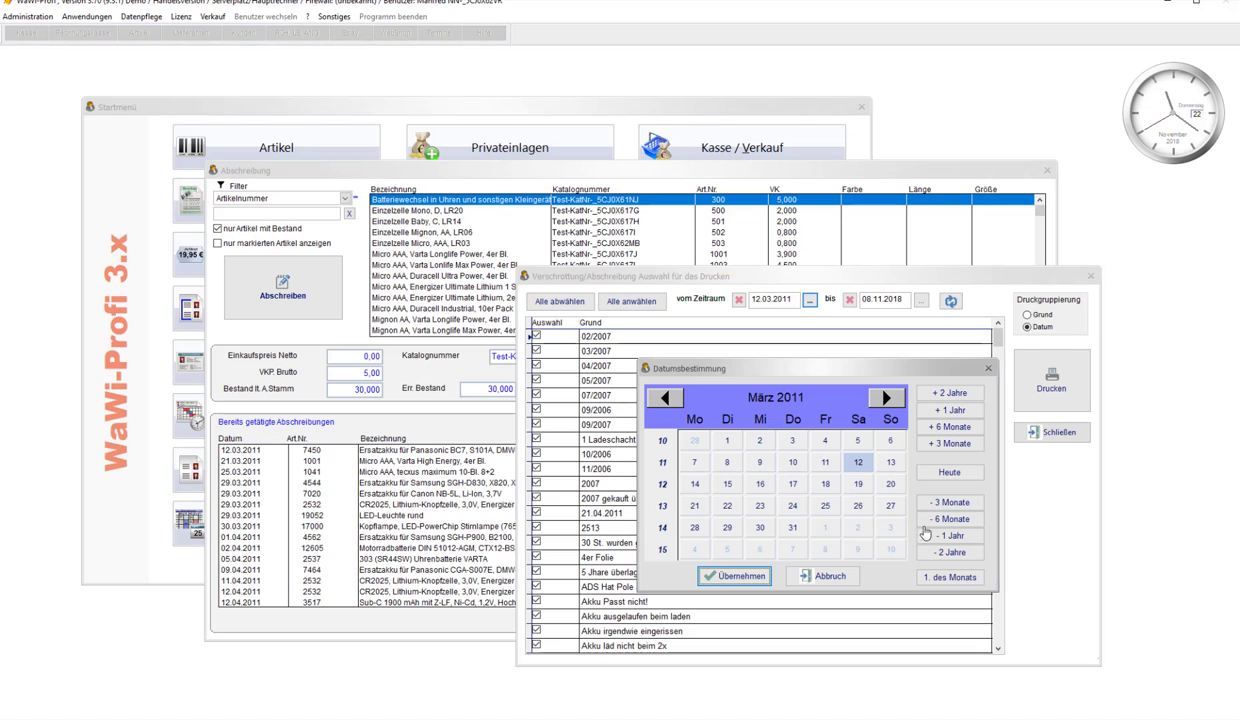
pyautogui.click(942, 471)
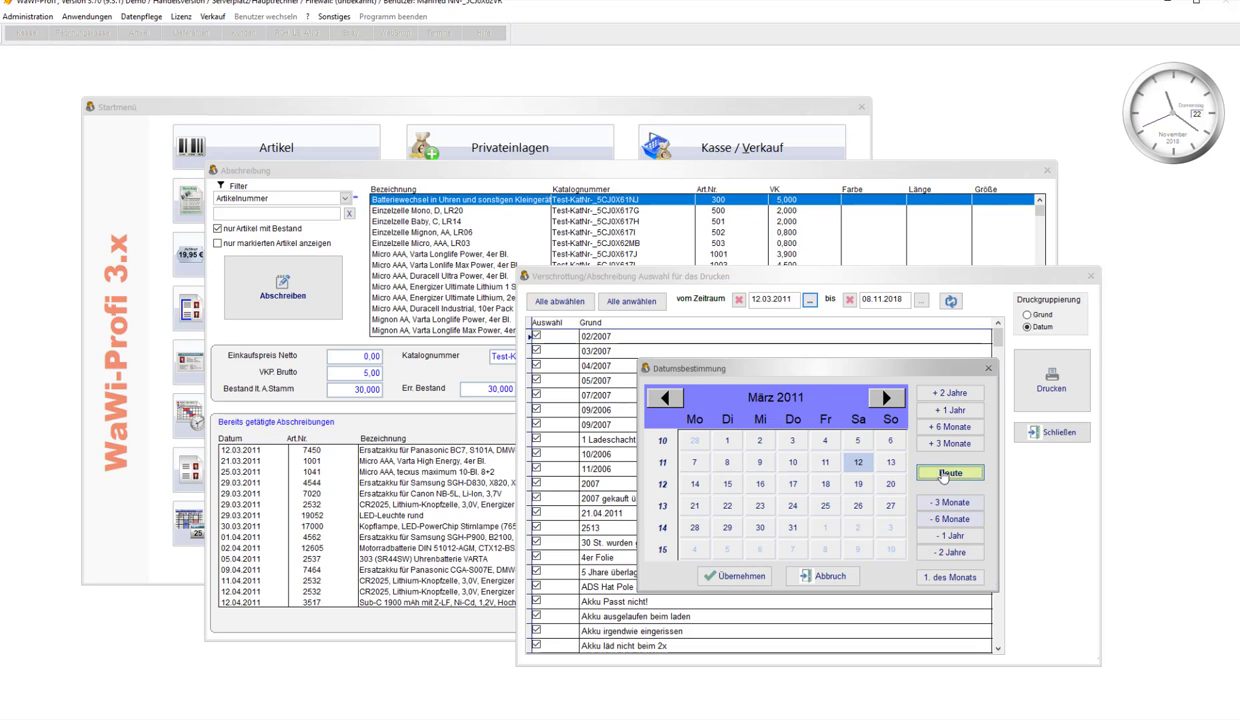
pyautogui.click(935, 579)
pyautogui.click(666, 398)
pyautogui.click(666, 398)
pyautogui.click(666, 398)
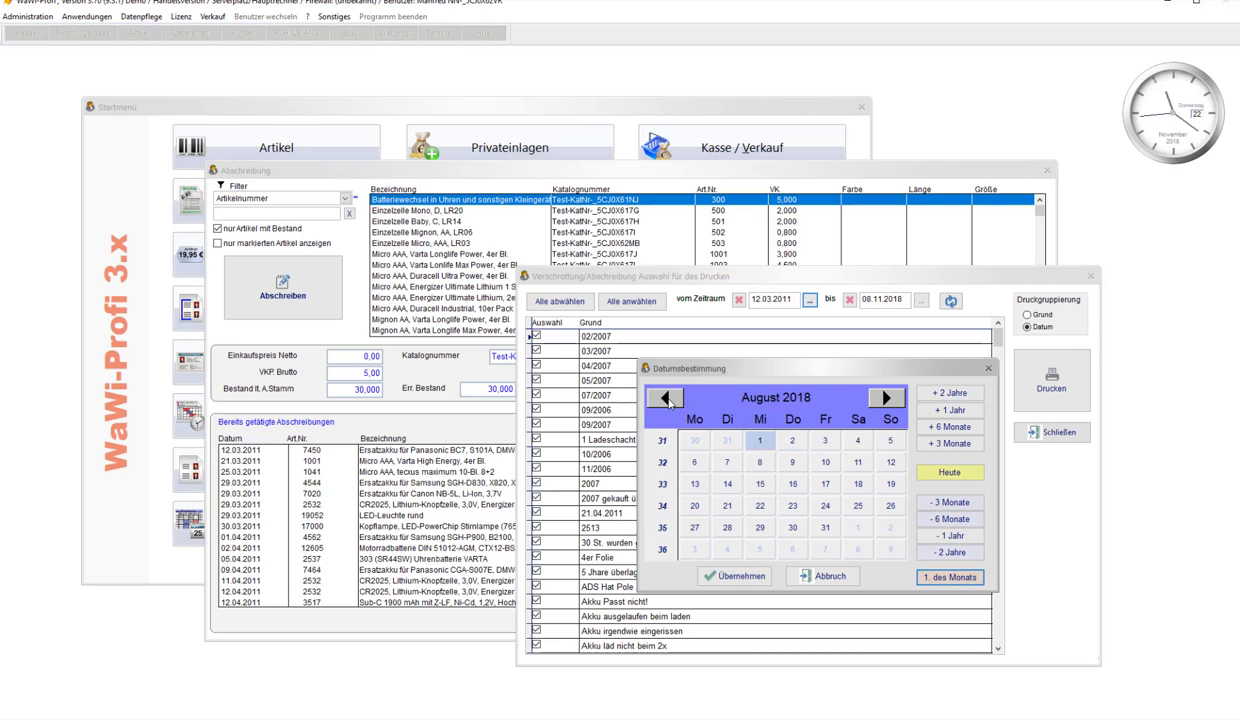
pyautogui.click(667, 399)
pyautogui.click(667, 399)
pyautogui.click(668, 399)
pyautogui.click(668, 399)
pyautogui.click(668, 399)
pyautogui.click(668, 399)
pyautogui.click(668, 399)
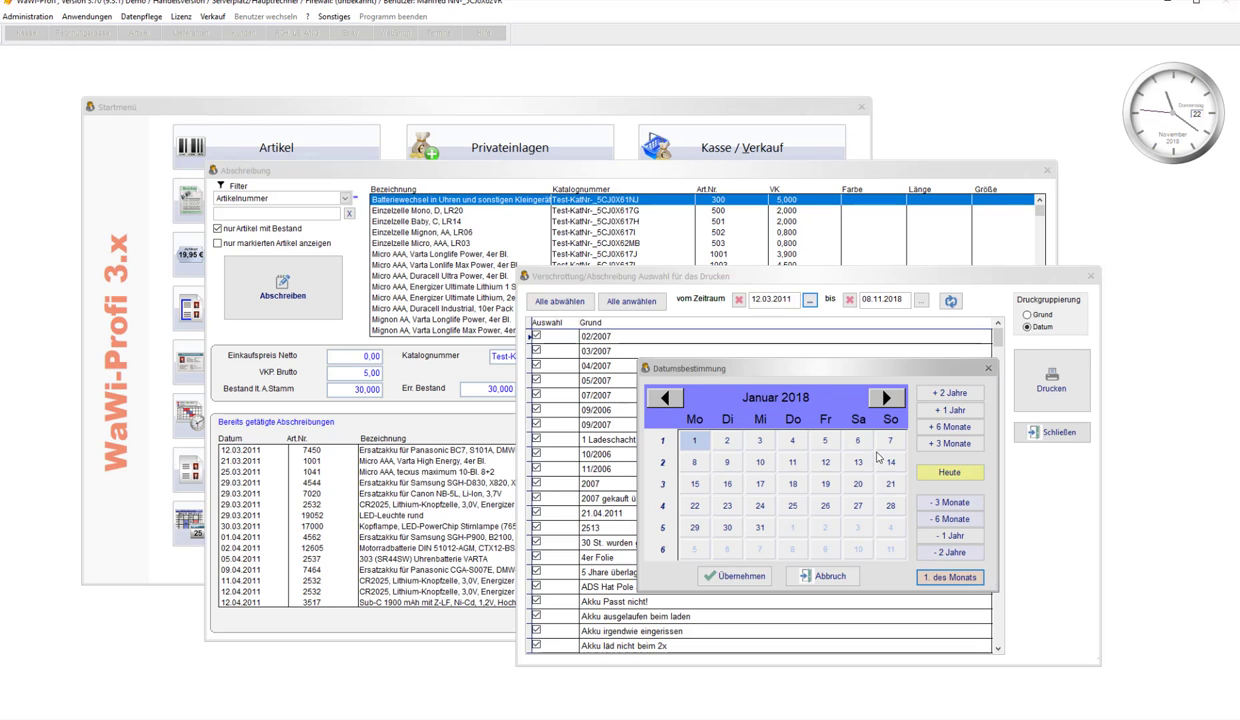
pyautogui.click(733, 576)
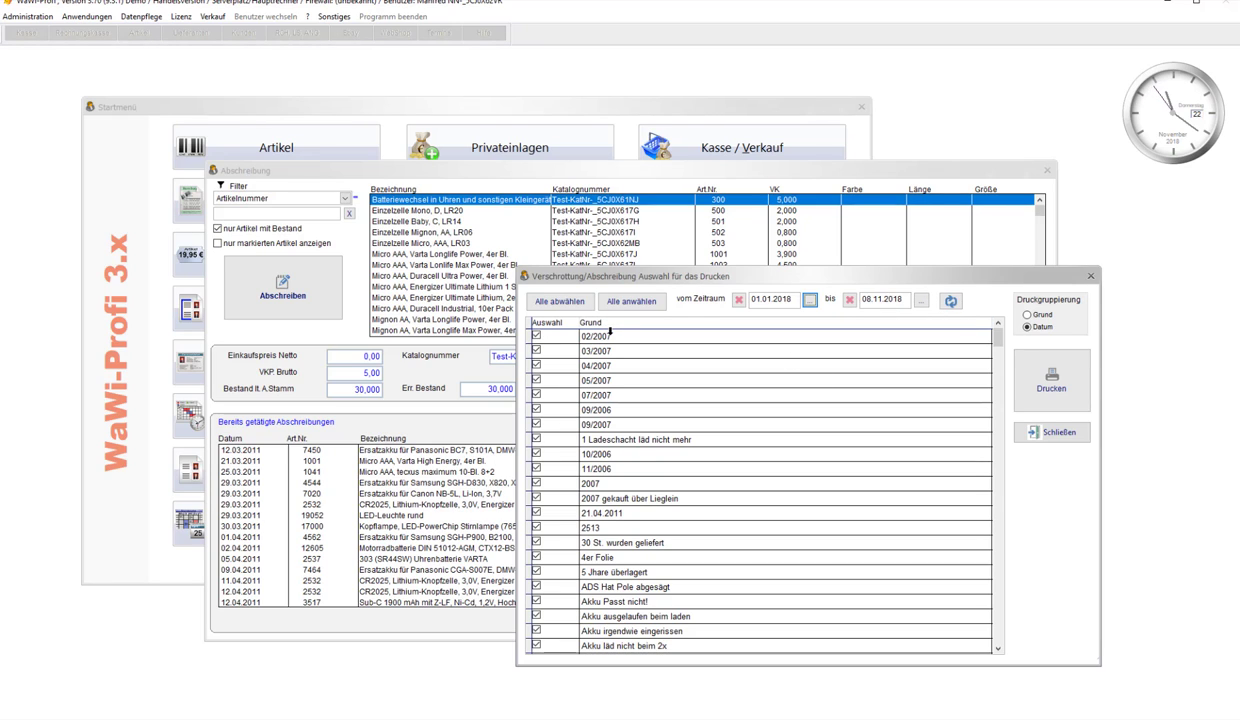
pyautogui.click(951, 302)
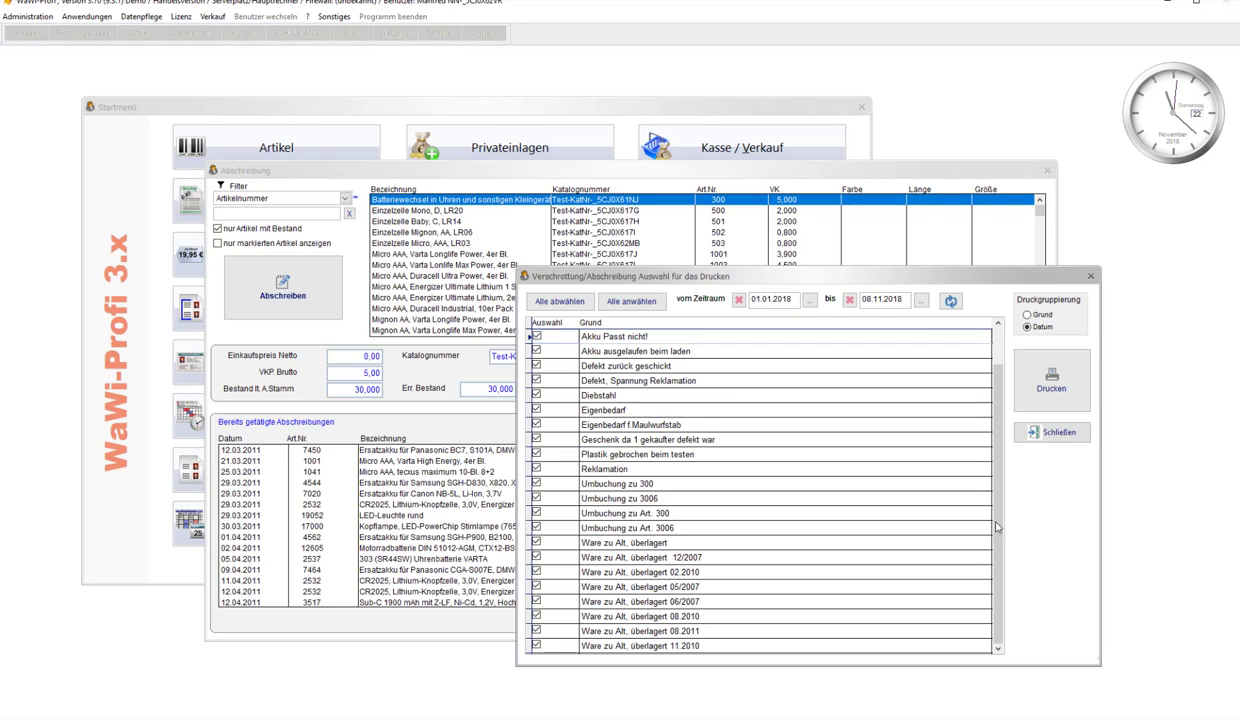
# Step: Examine the write-off reasons listed for the period starting 01.01.2018
pyautogui.scroll(-6, 975, 530)
pyautogui.scroll(6, 968, 555)
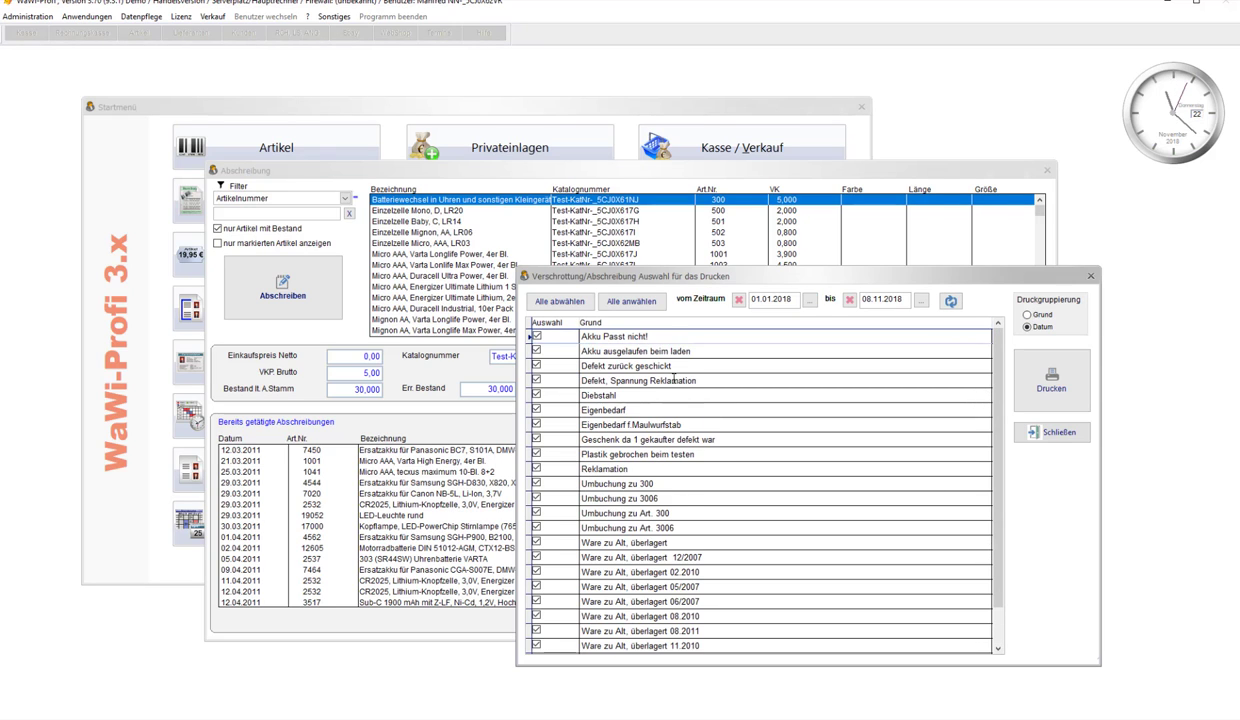
pyautogui.click(770, 299)
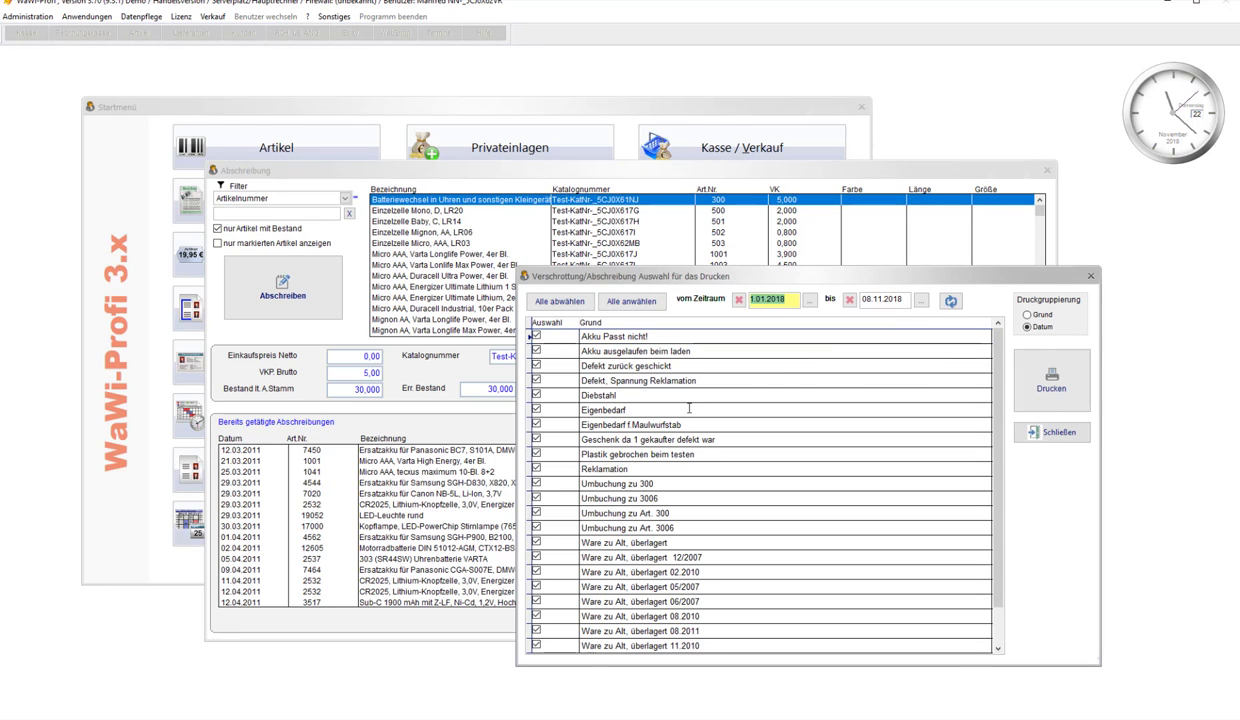
pyautogui.click(686, 541)
pyautogui.scroll(-5, 700, 541)
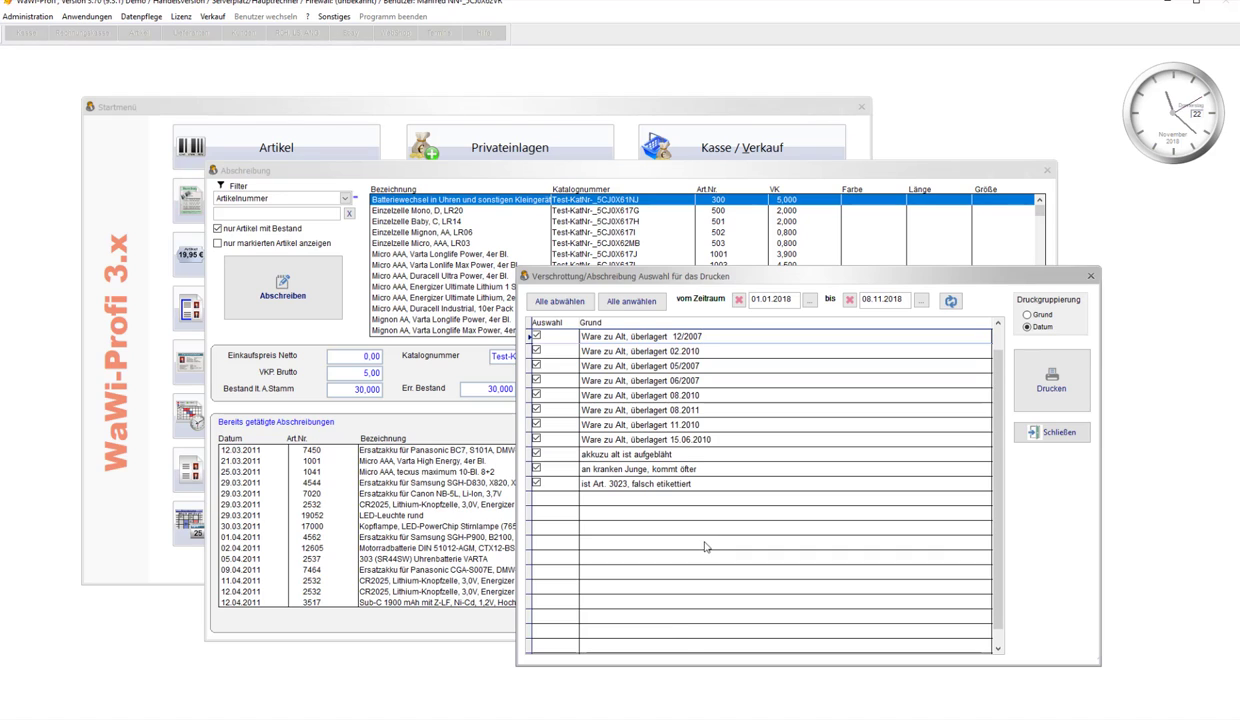
pyautogui.scroll(4, 708, 541)
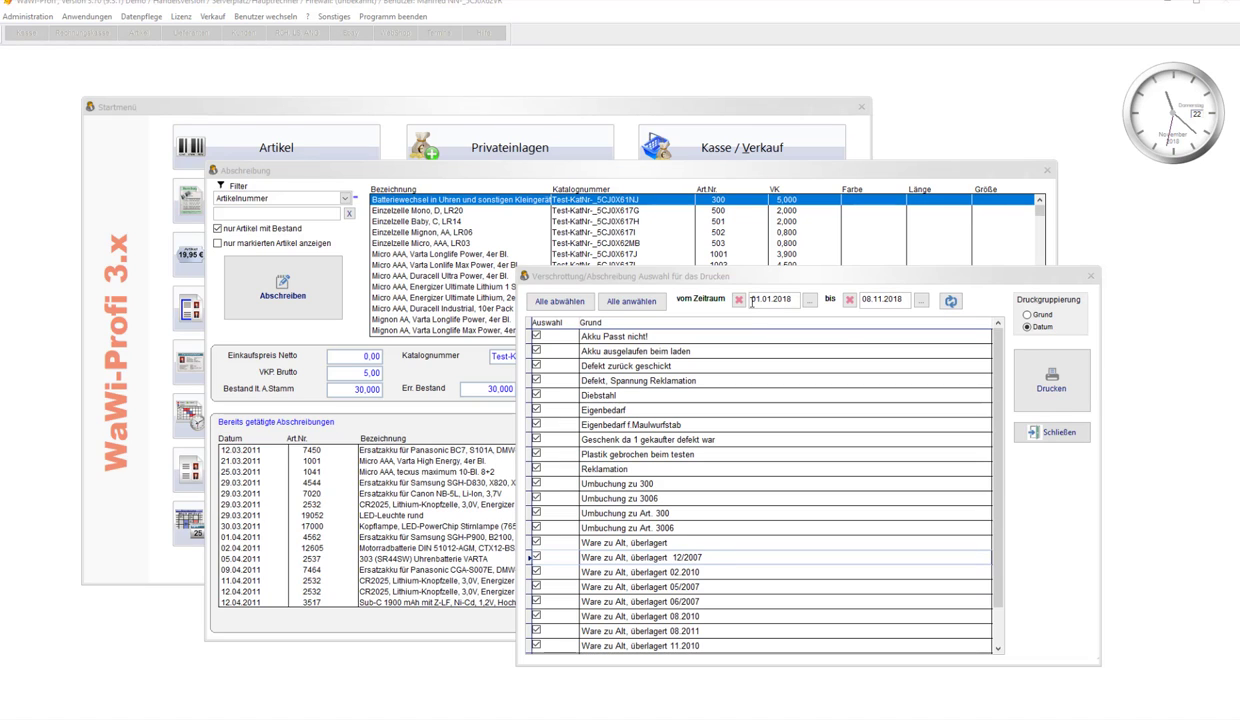
# Step: Clear the start date of the print period and refresh the list of write-off reasons
pyautogui.moveTo(752, 301); pyautogui.dragTo(773, 300)
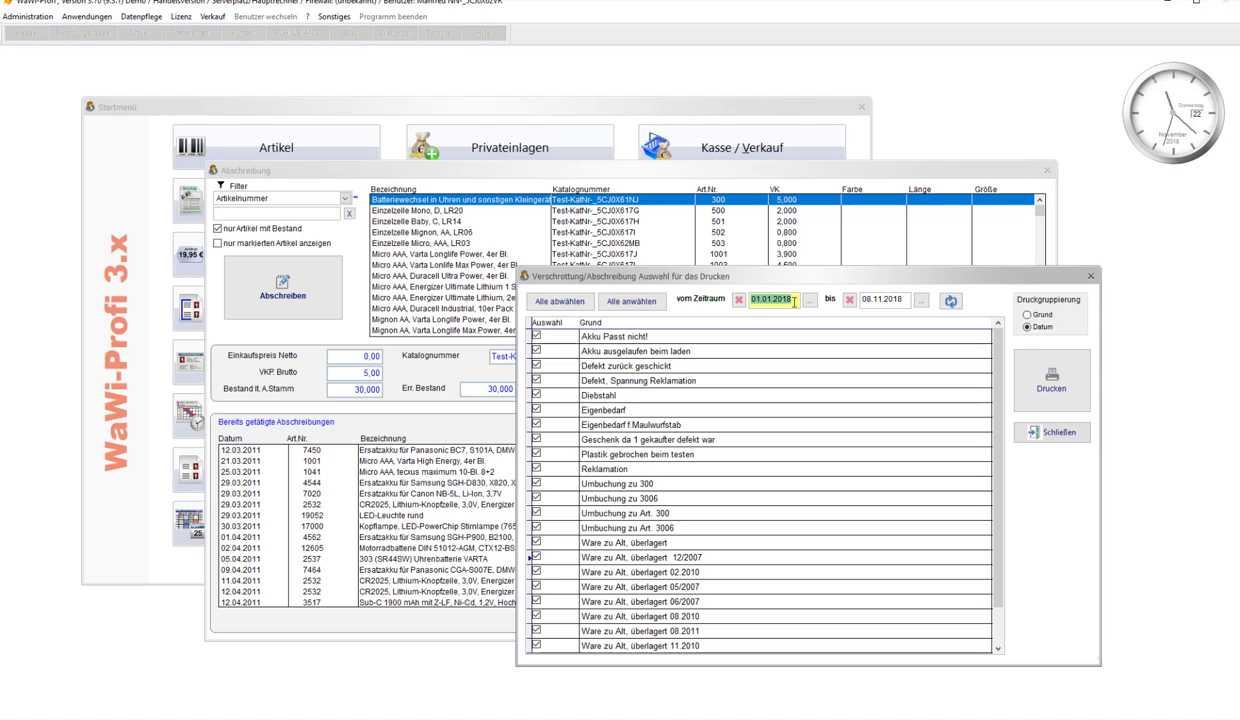
pyautogui.click(738, 299)
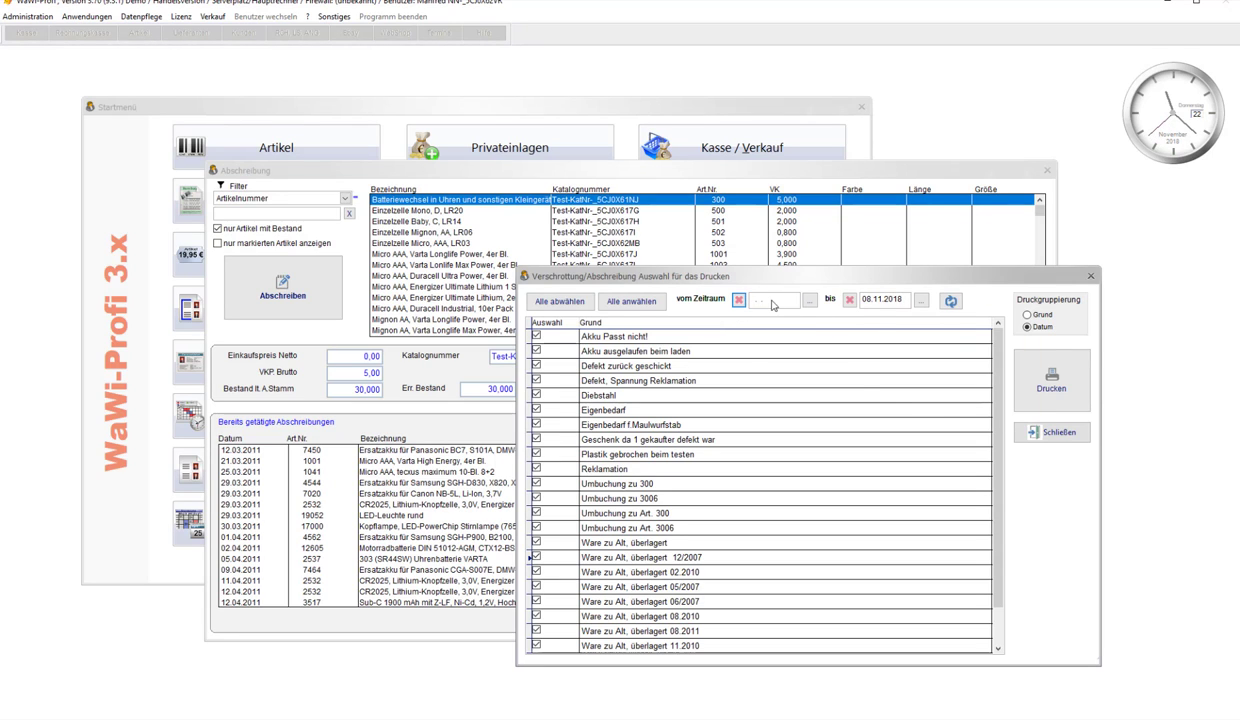
pyautogui.click(950, 300)
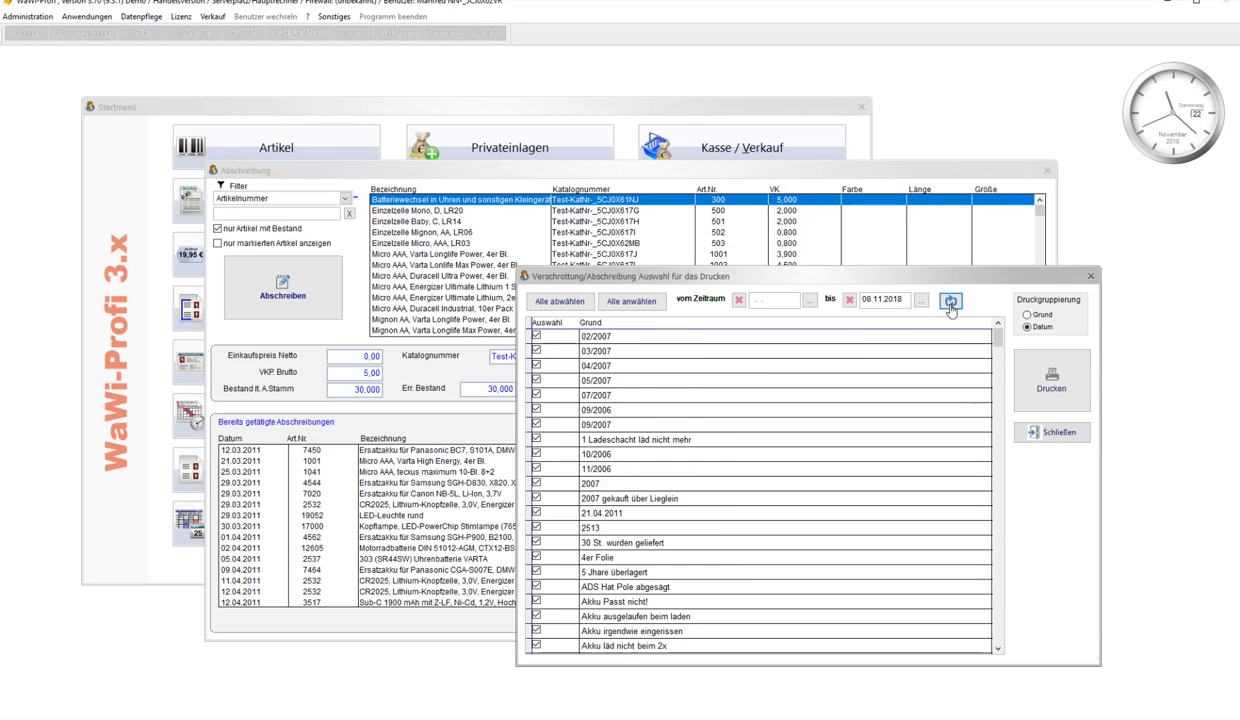
pyautogui.click(755, 299)
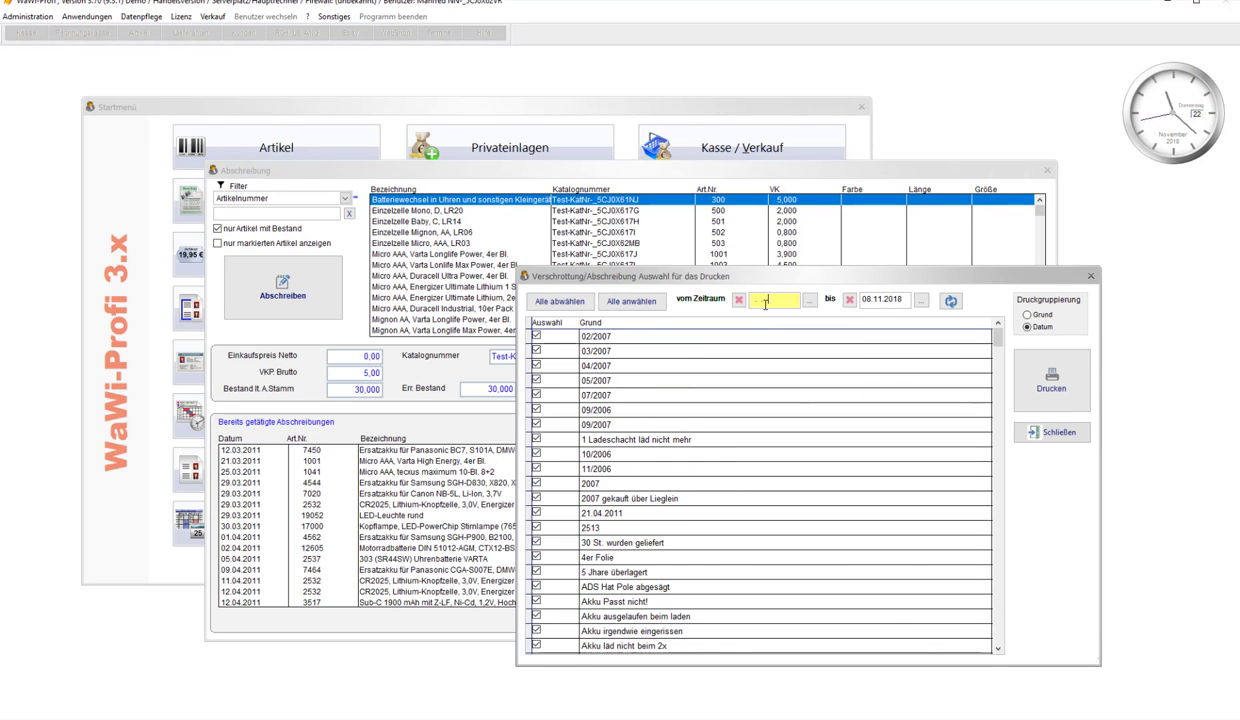
# Step: Set the end date of the print period to 08.11.2014, refresh the list and look through the reasons
pyautogui.click(921, 300)
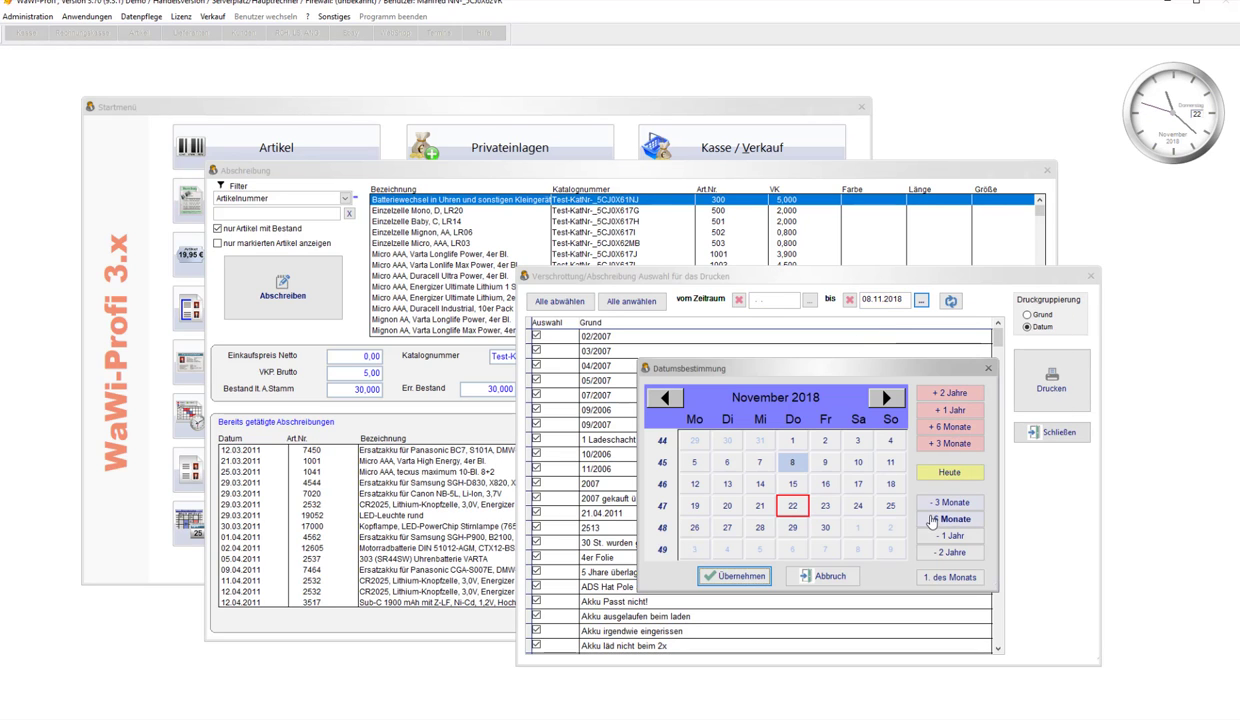
pyautogui.doubleClick(950, 552)
pyautogui.doubleClick(941, 556)
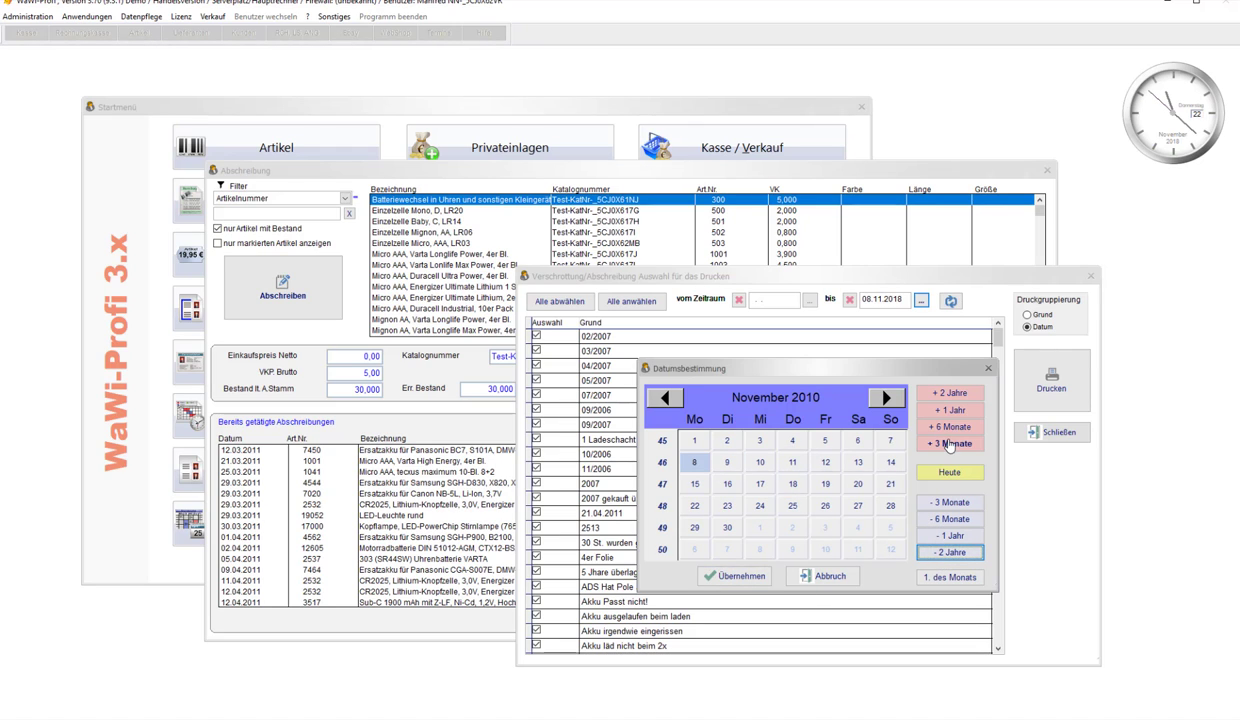
pyautogui.click(951, 394)
pyautogui.click(951, 394)
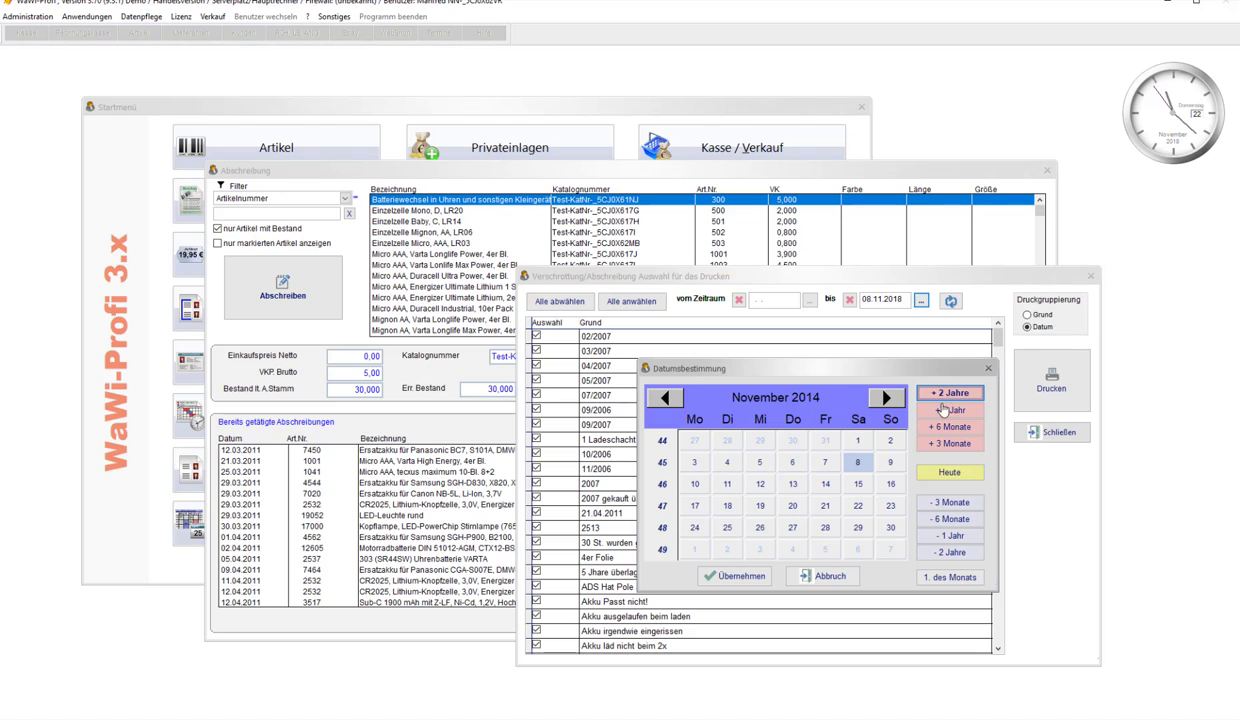
pyautogui.click(746, 584)
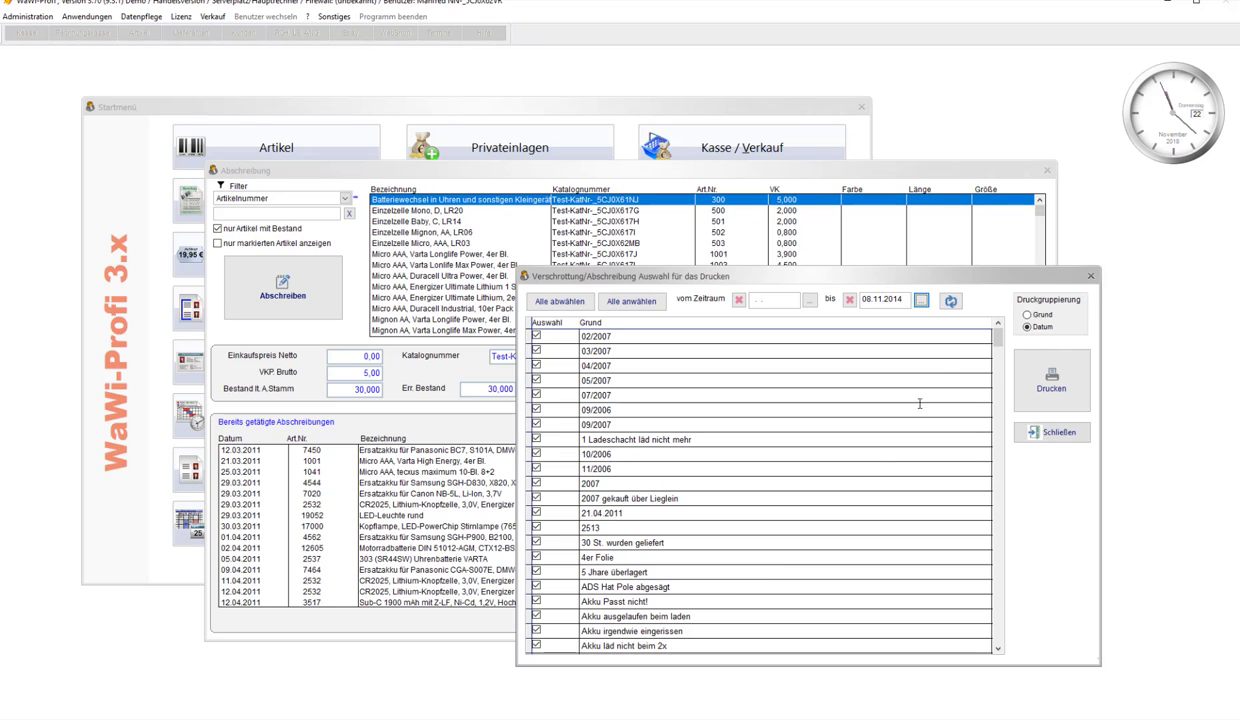
pyautogui.click(951, 302)
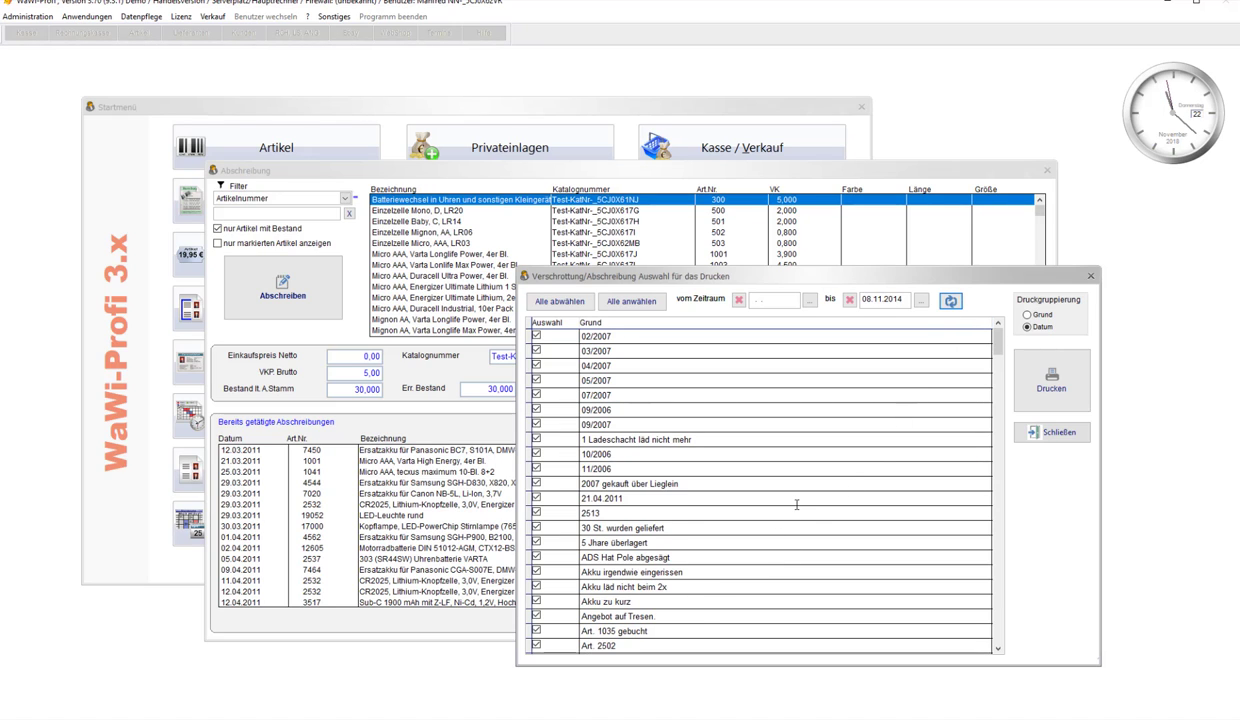
pyautogui.click(995, 645)
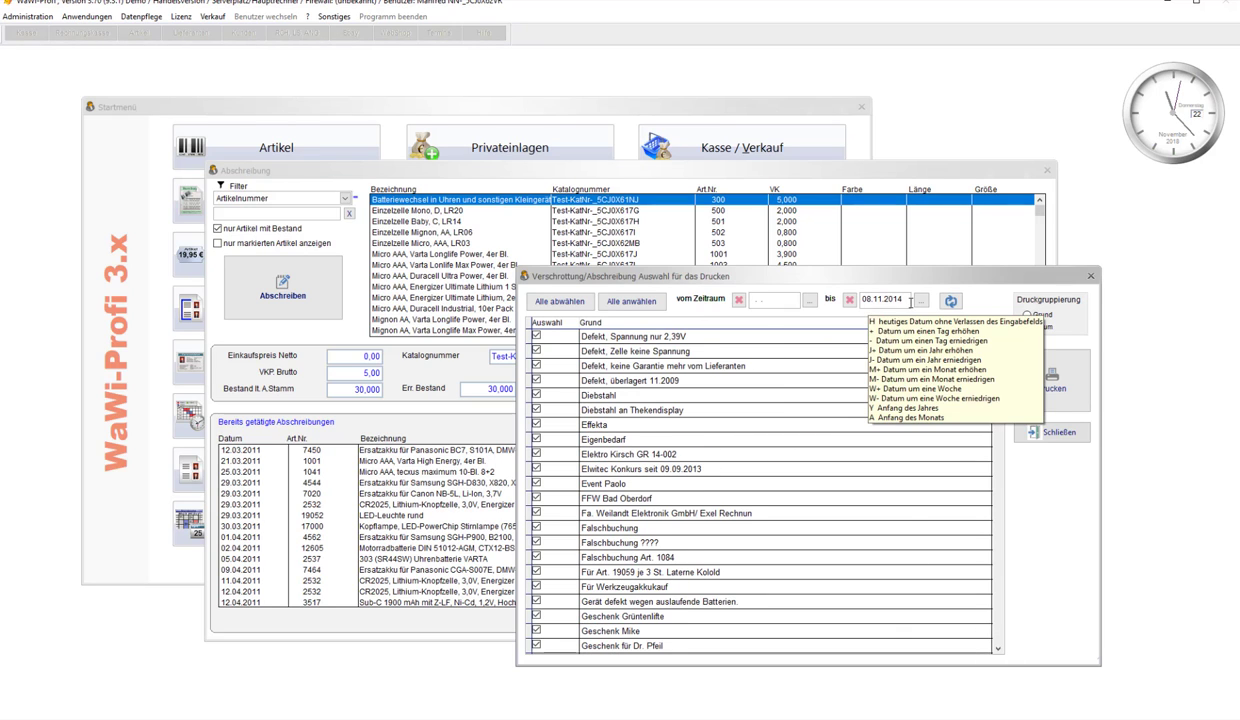
# Step: Clear the end date, set the start date to 01.01.2018 and refresh the list of reasons
pyautogui.click(849, 300)
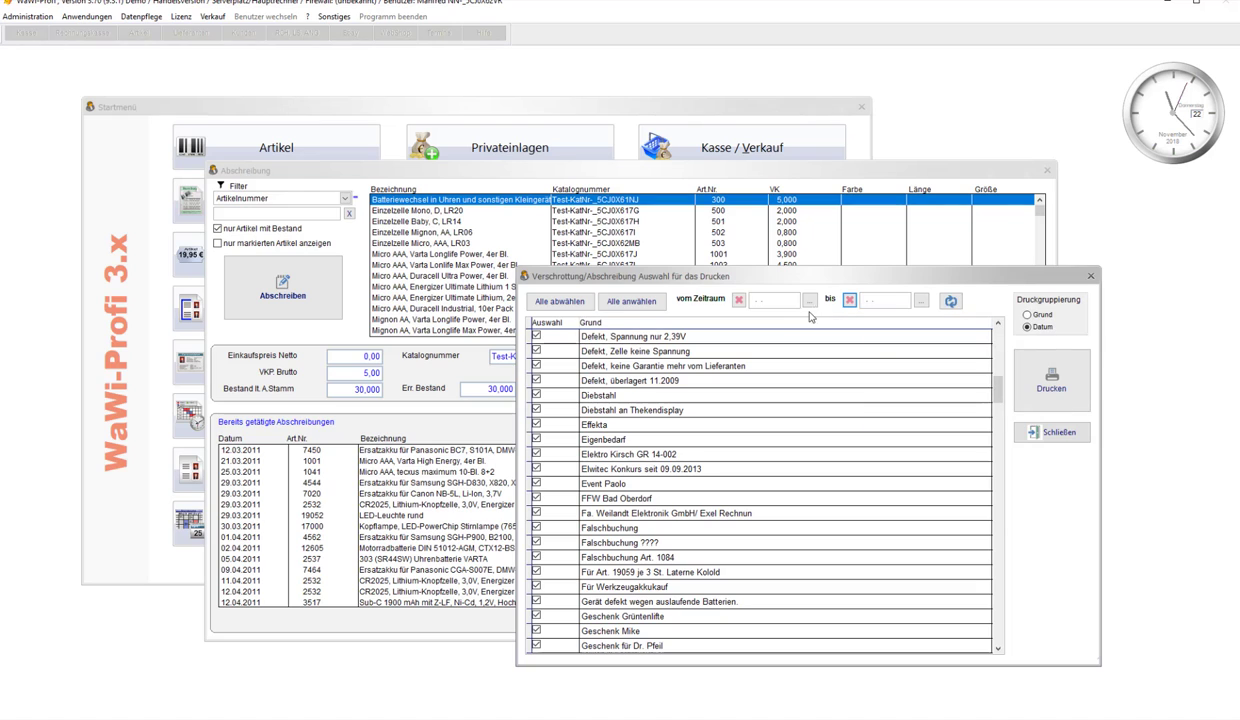
pyautogui.click(810, 300)
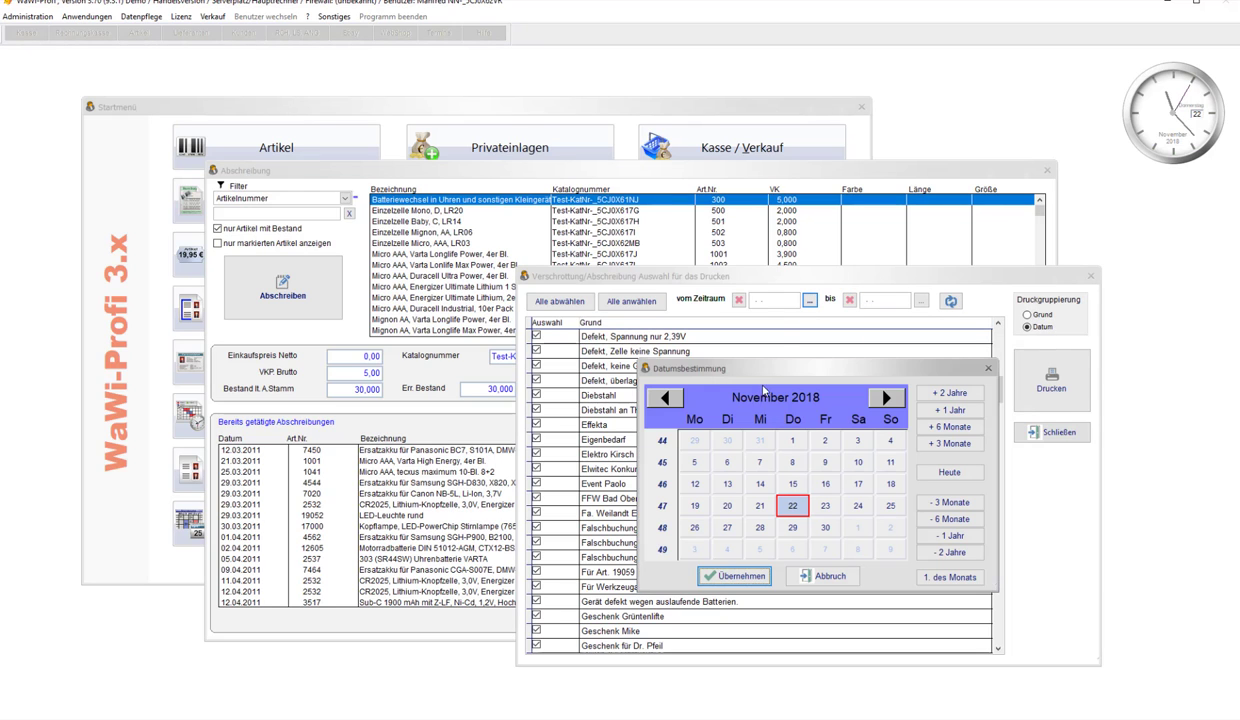
pyautogui.click(666, 400)
pyautogui.click(666, 400)
pyautogui.click(667, 400)
pyautogui.click(667, 400)
pyautogui.click(667, 400)
pyautogui.click(668, 400)
pyautogui.click(670, 400)
pyautogui.click(671, 400)
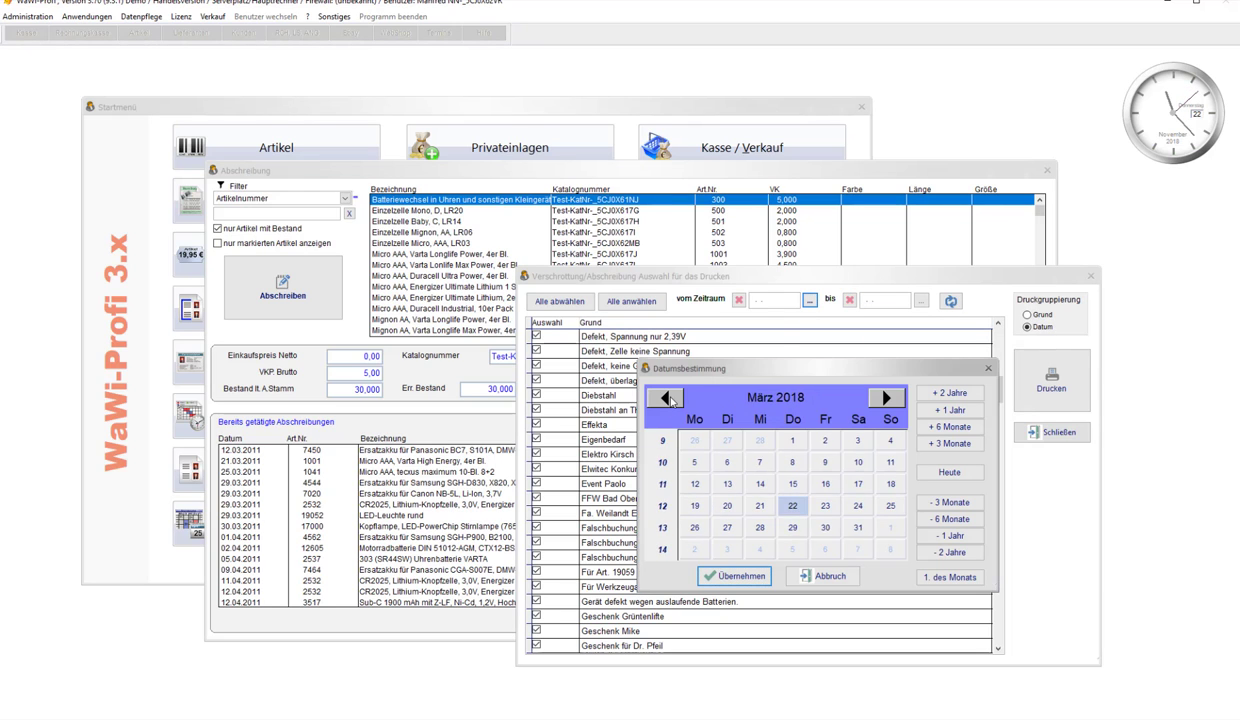
pyautogui.click(671, 400)
pyautogui.click(671, 400)
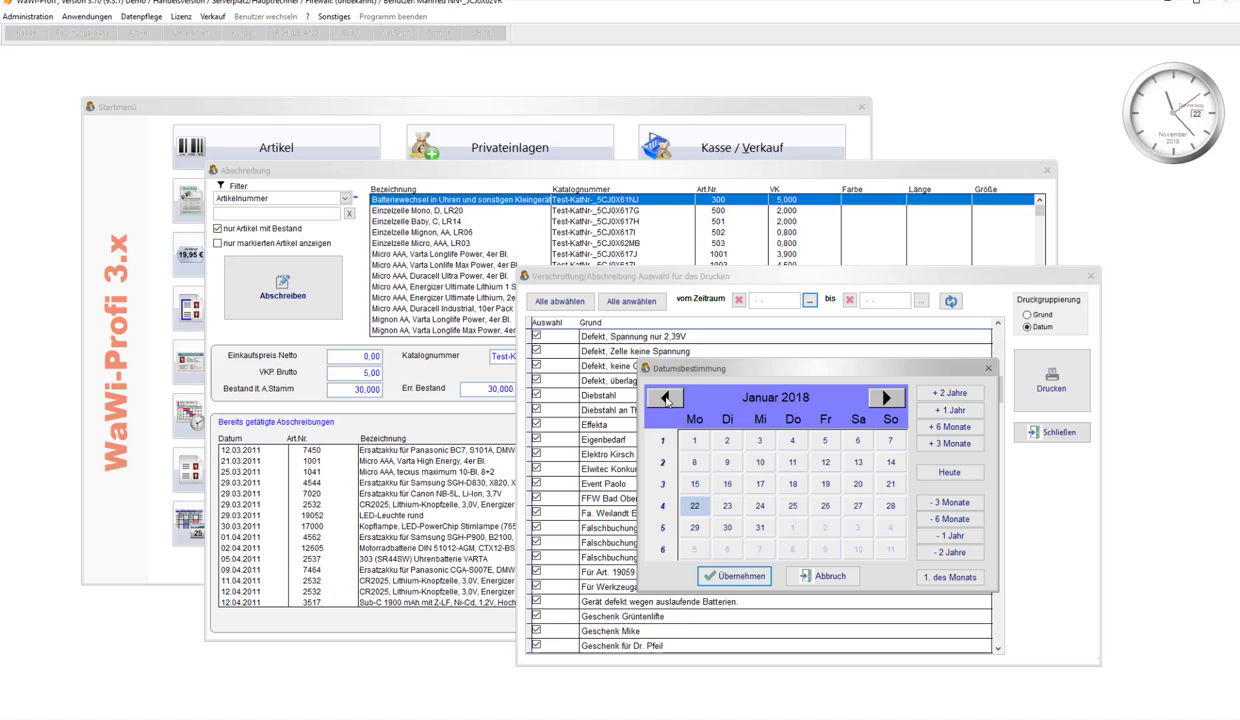
pyautogui.click(695, 440)
pyautogui.click(715, 576)
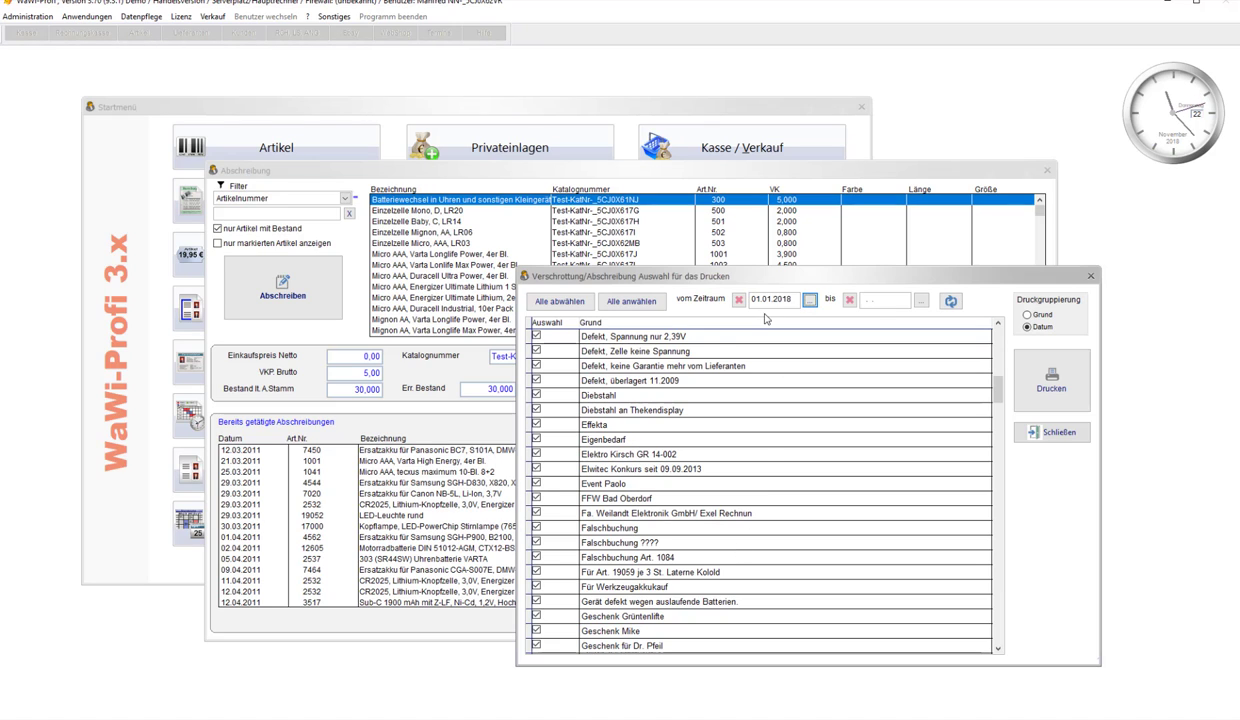
pyautogui.rightClick(870, 312)
pyautogui.click(950, 301)
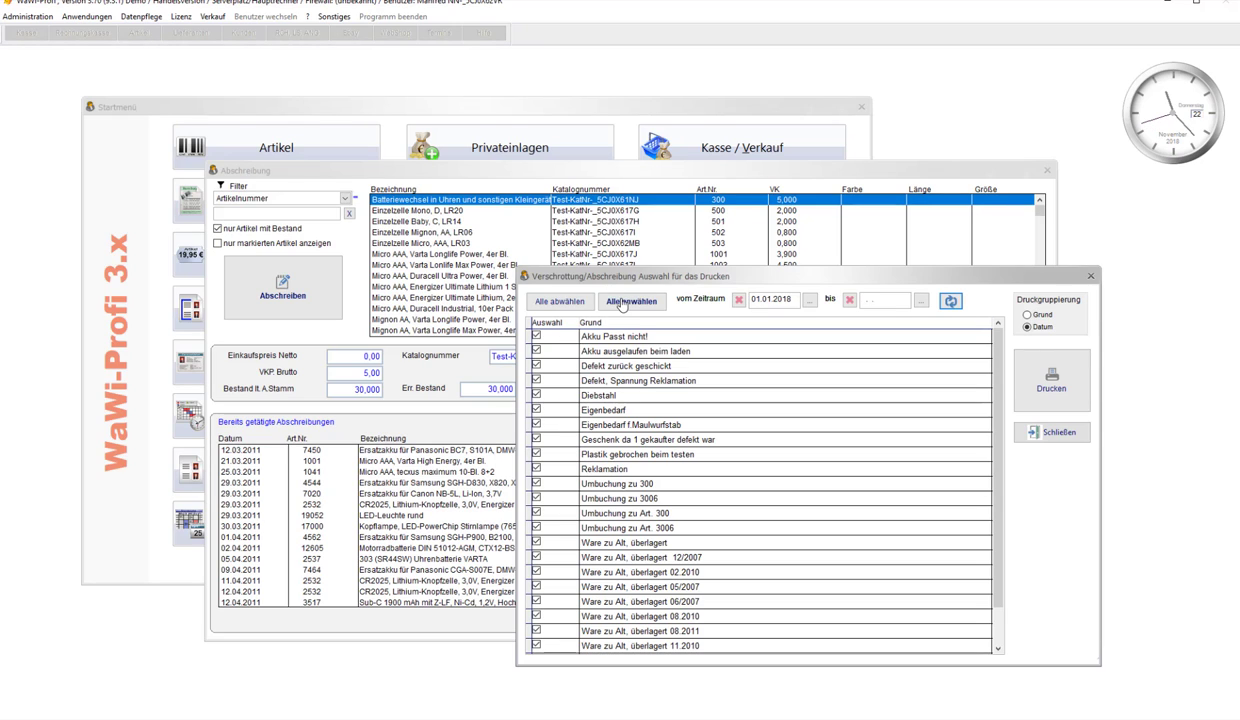
# Step: Deselect all write-off reasons, select only Eigenbedarf and Diebstahl, and check the rest of the reason list
pyautogui.click(560, 301)
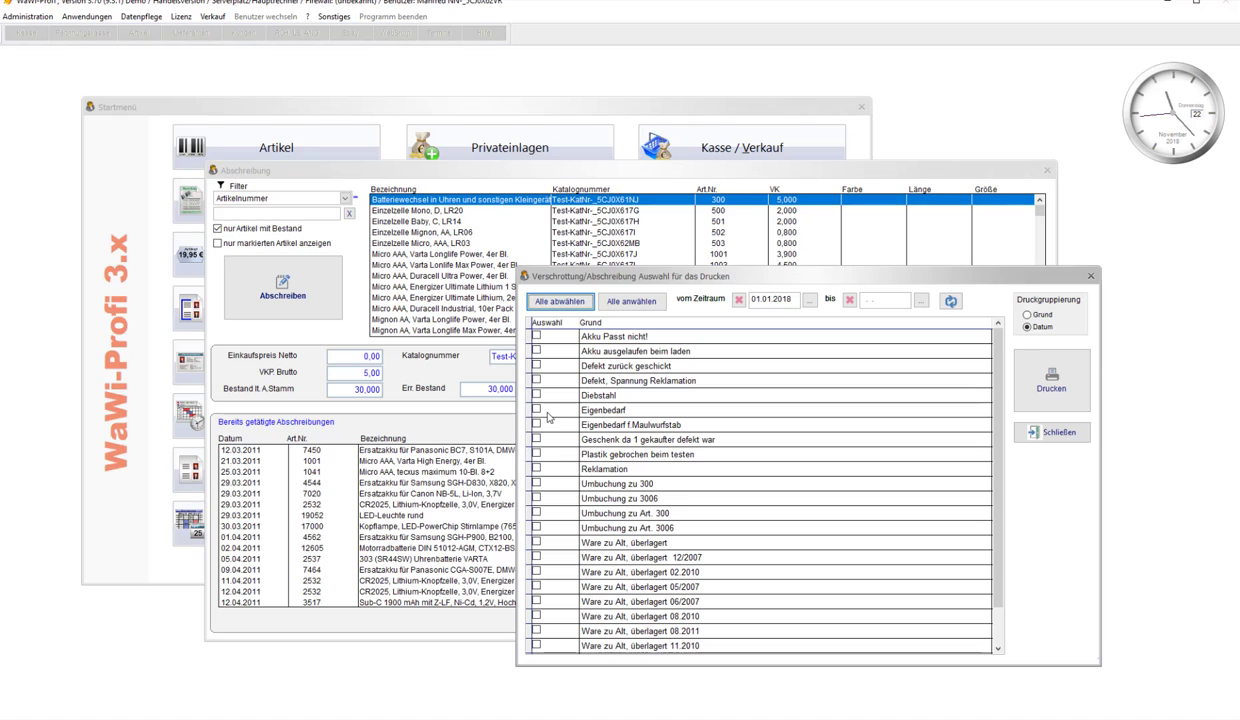
pyautogui.click(537, 409)
pyautogui.click(537, 395)
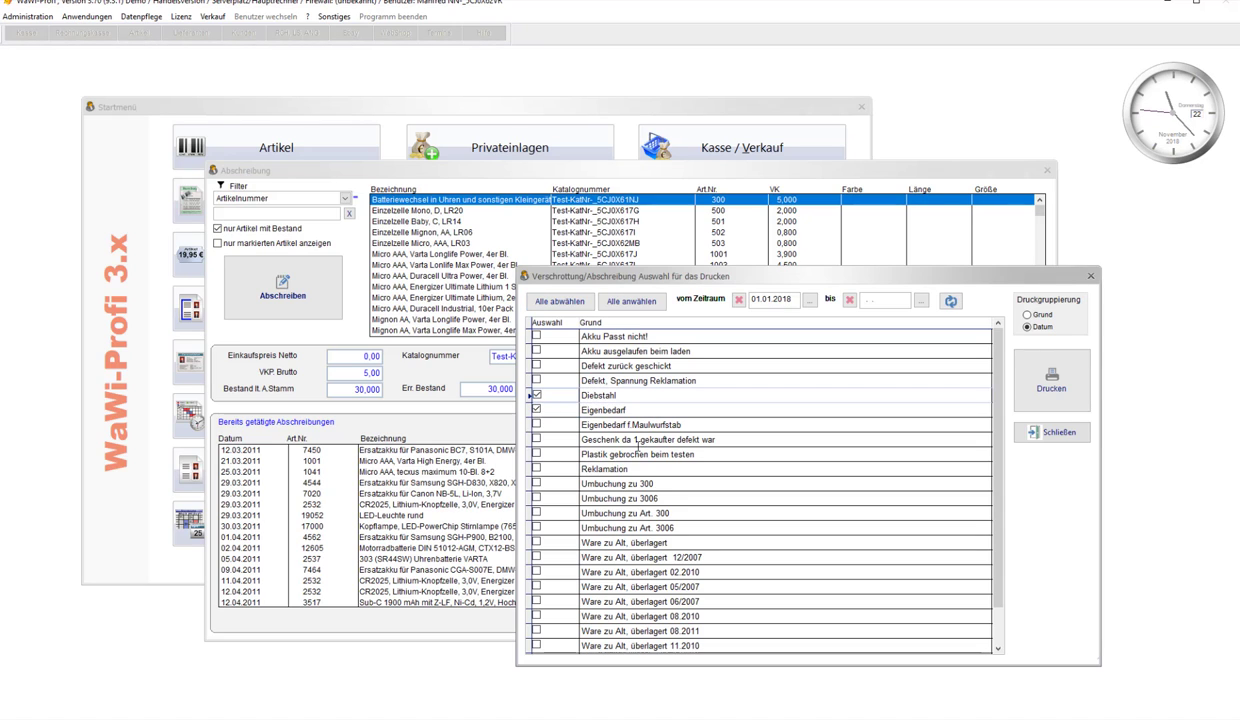
pyautogui.scroll(-10, 770, 462)
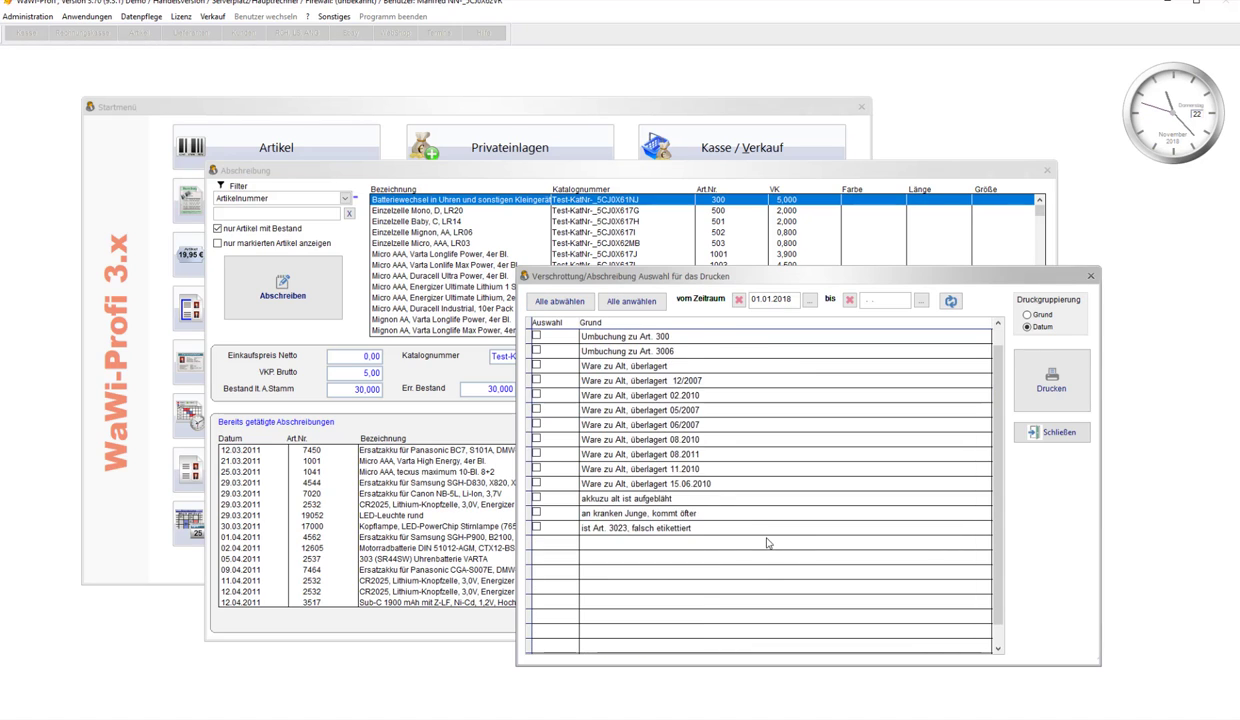
pyautogui.scroll(10, 768, 543)
pyautogui.scroll(2, 768, 543)
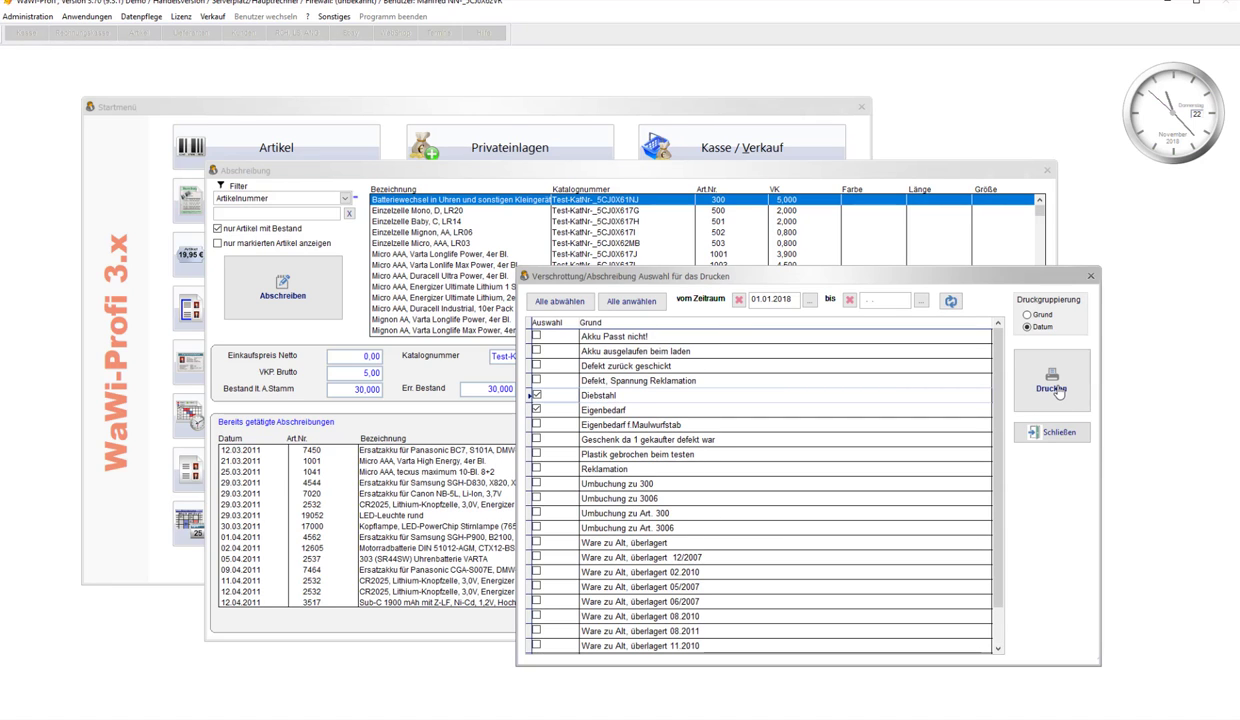
# Step: Group the printout by Grund, review the write-off overview in the print preview and close it
pyautogui.click(1030, 315)
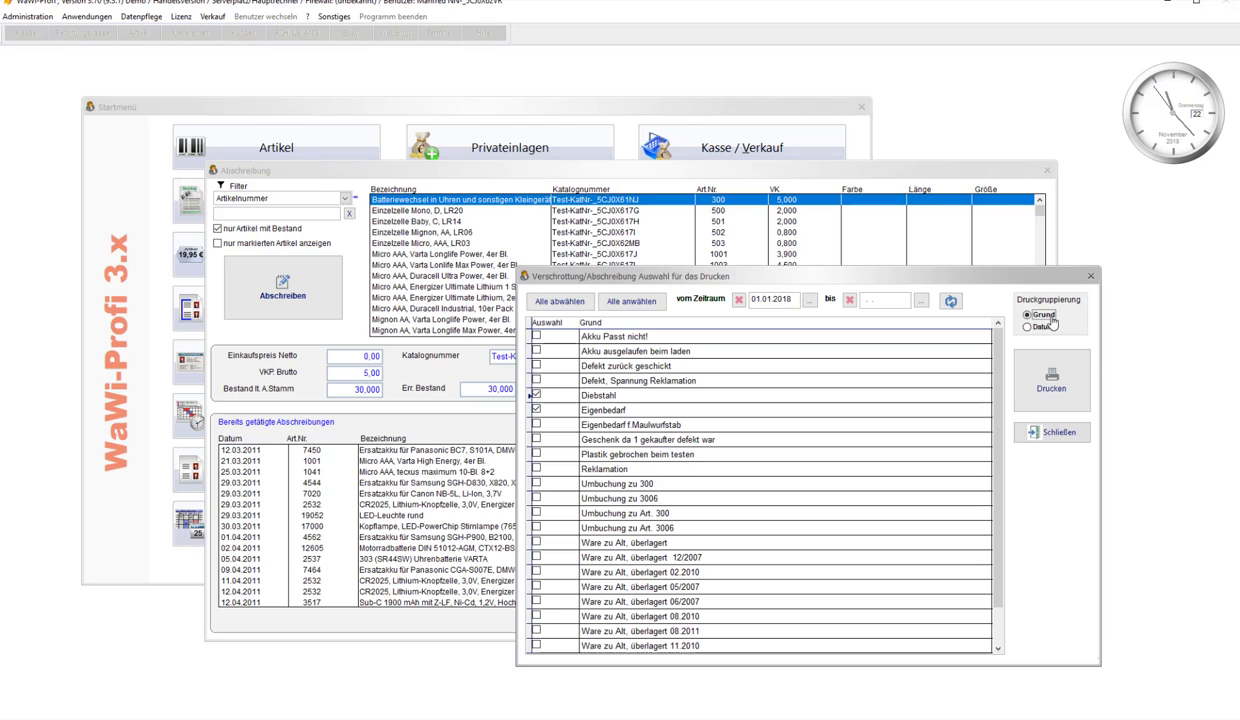
pyautogui.click(1052, 388)
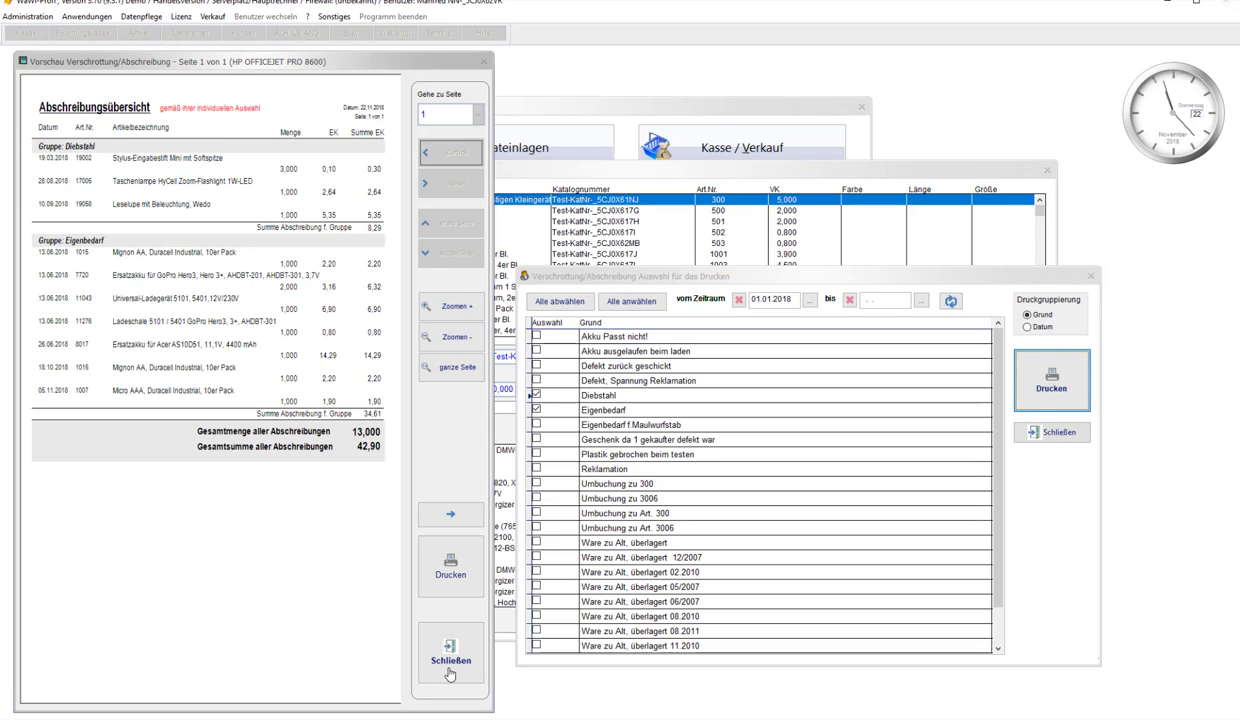
pyautogui.click(449, 662)
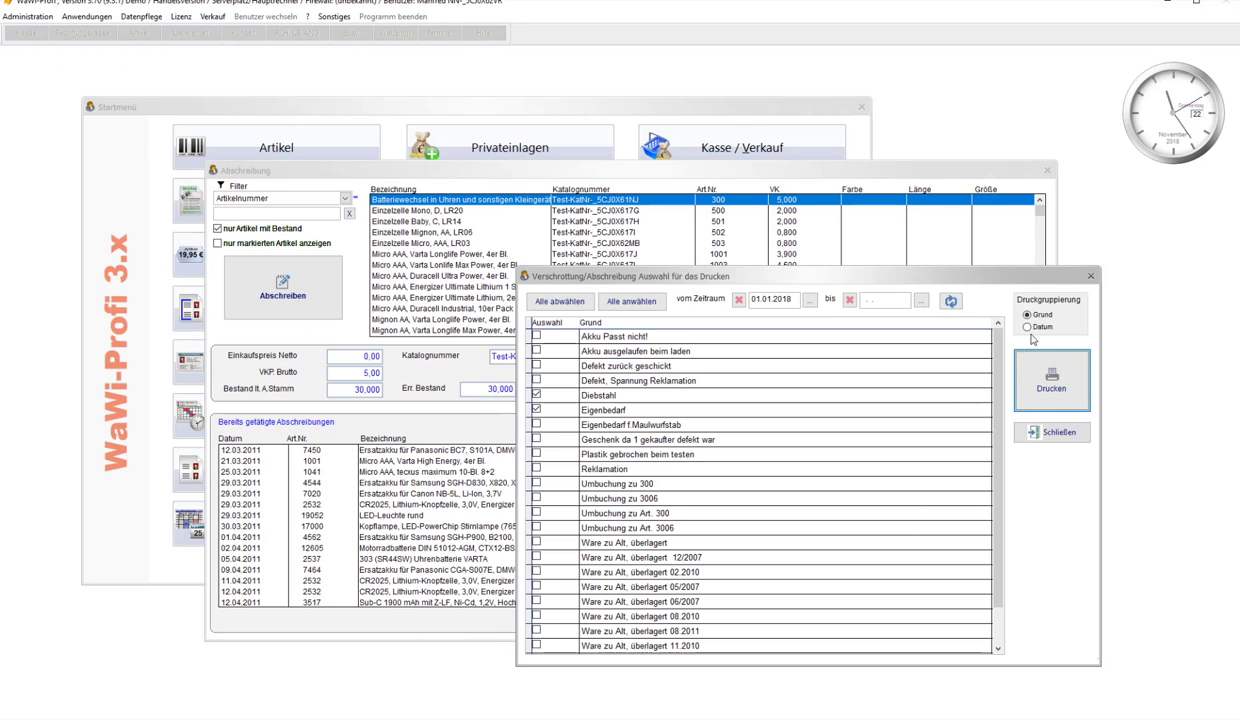
# Step: Group the printout by Datum, generate the print preview of the write-off overview and close it after review
pyautogui.click(1028, 327)
pyautogui.click(1051, 378)
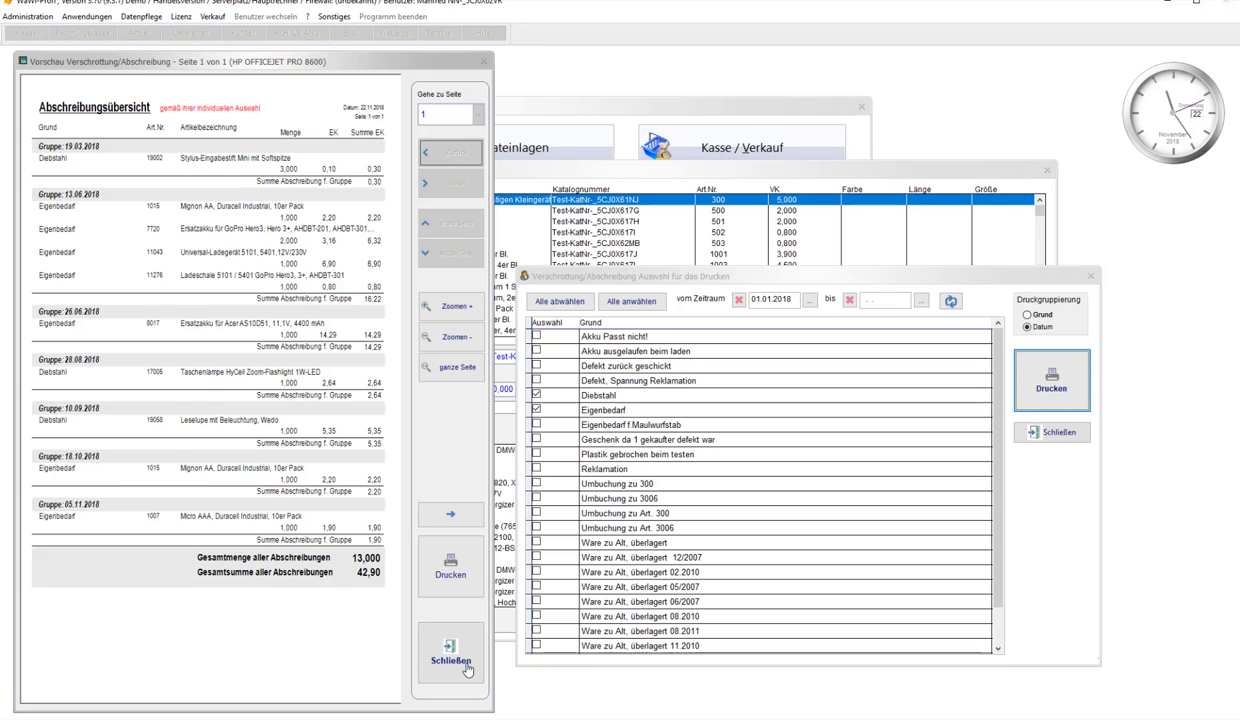
pyautogui.click(467, 668)
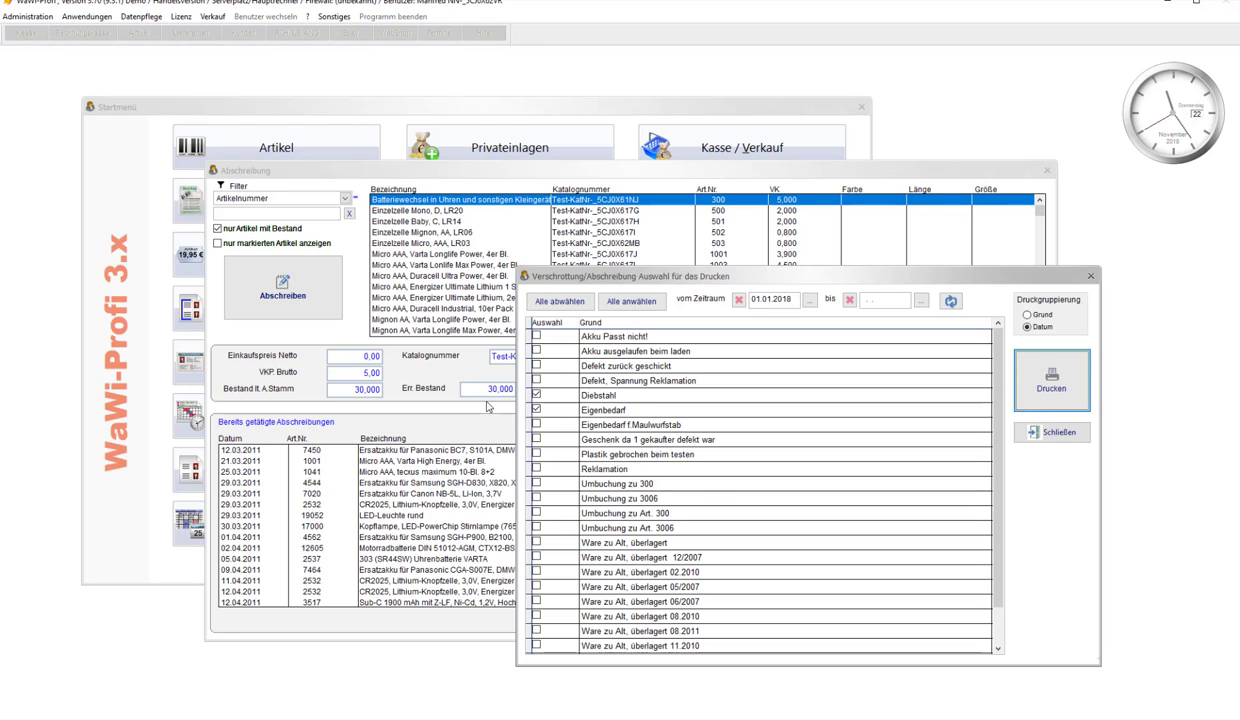
# Step: Clear the current reason selection and select all write-off reasons except Eigenbedarf
pyautogui.click(536, 410)
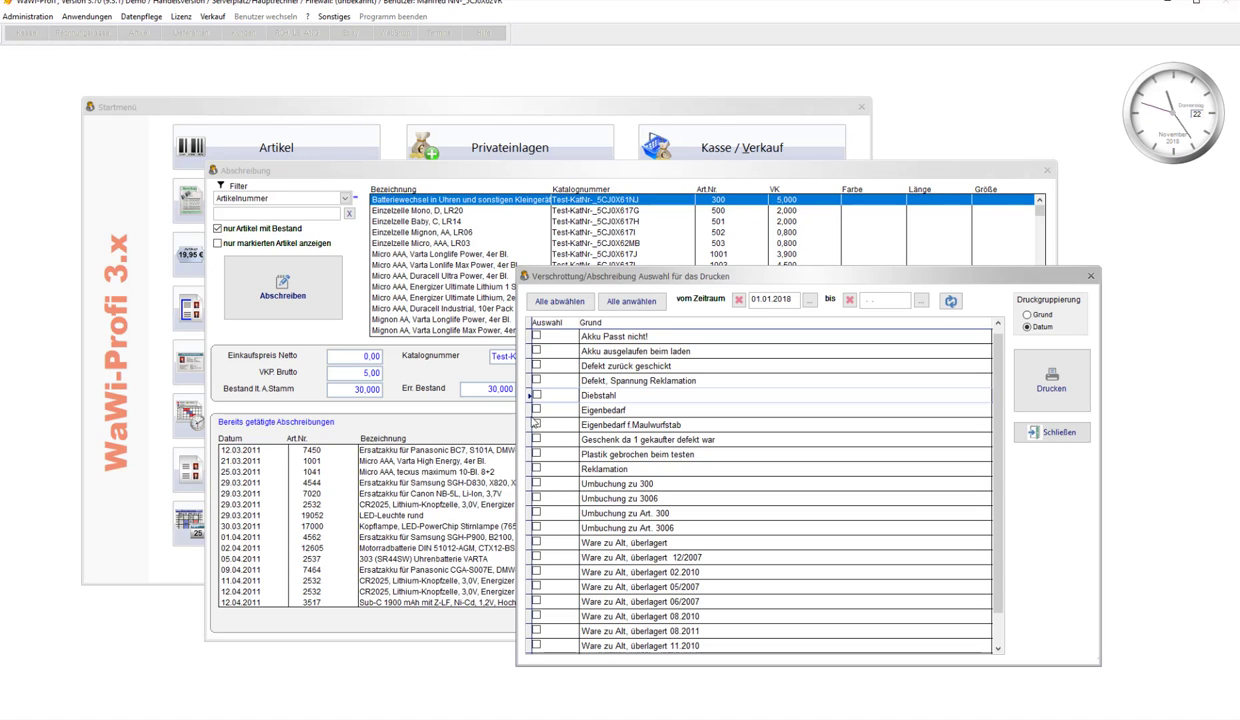
pyautogui.click(558, 301)
pyautogui.click(628, 301)
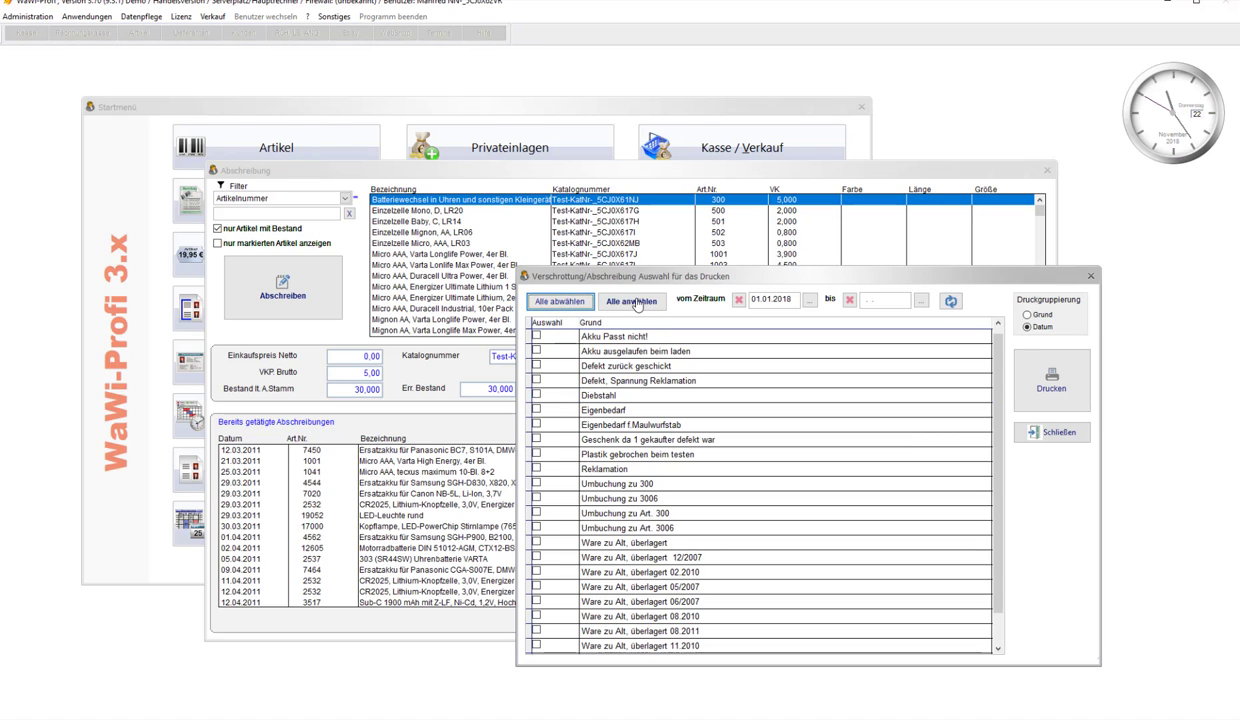
pyautogui.click(537, 410)
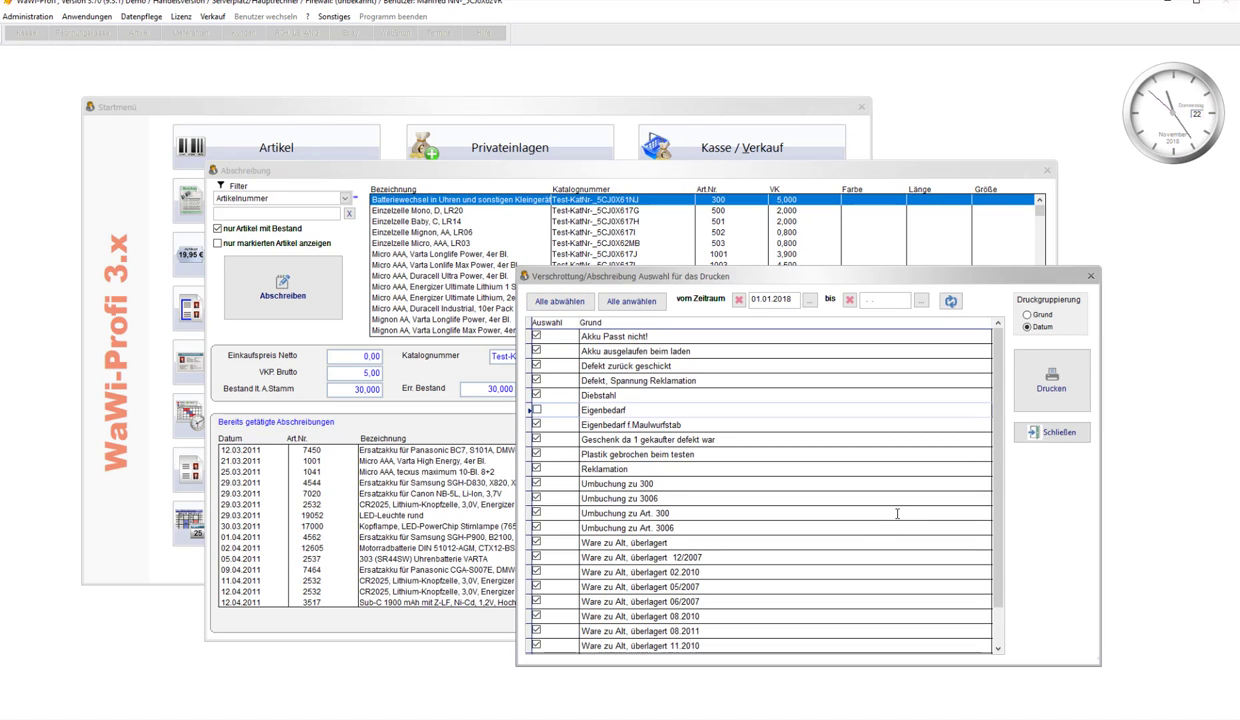